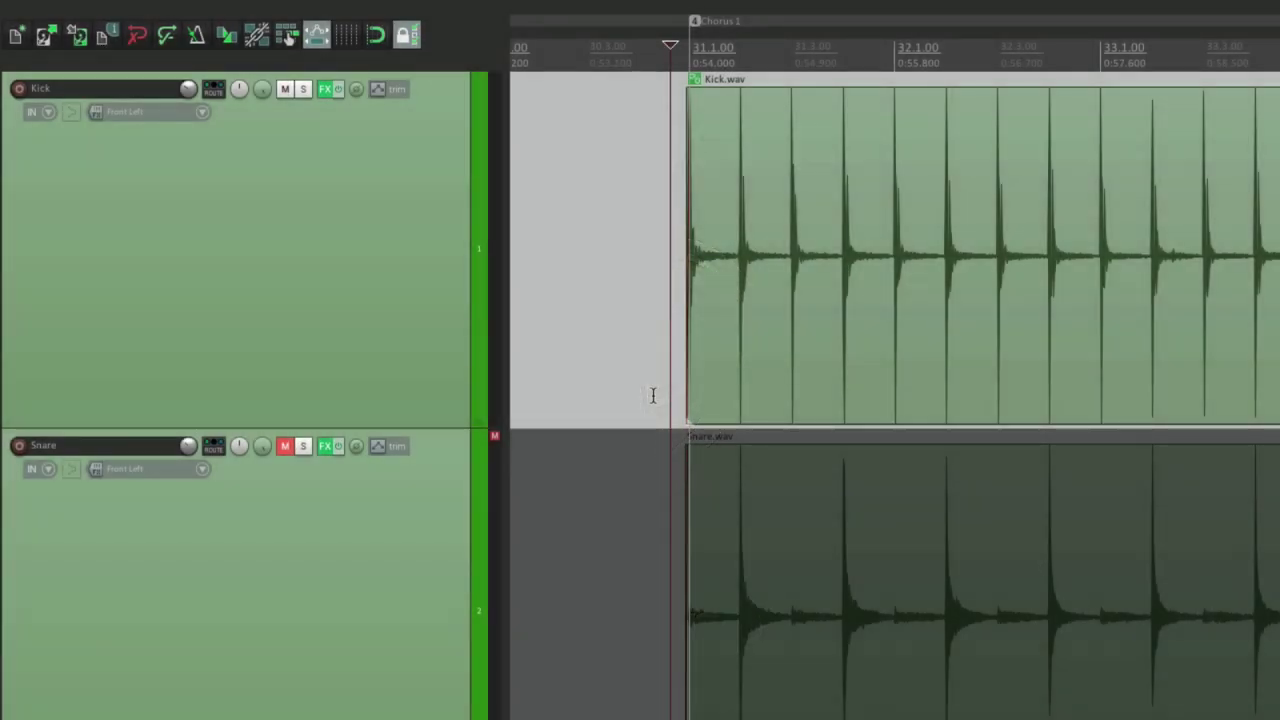
Add a ReaComp compressor to the Kick track from its FX options
{"action": "right_click", "coordinate": [326, 89]}
{"action": "left_click", "coordinate": [346, 159]}
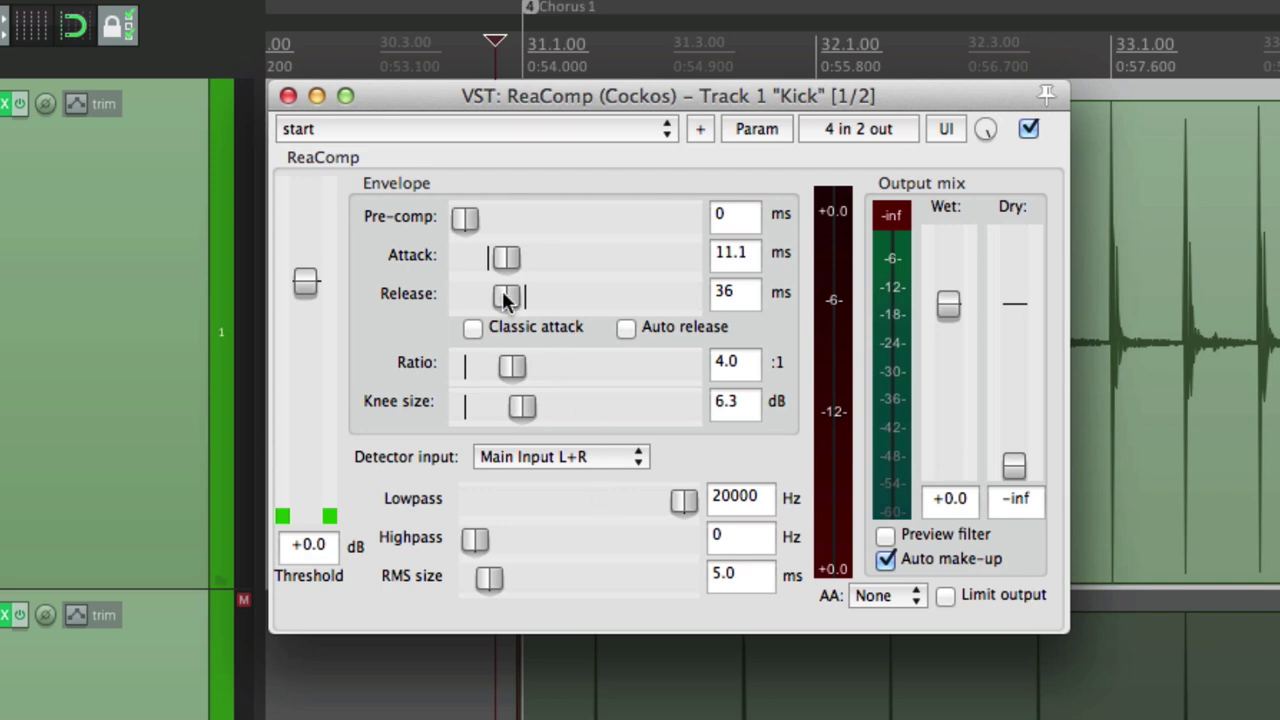
Close the compressor window, then reopen ReaComp on the Kick track
{"action": "left_click", "coordinate": [290, 97]}
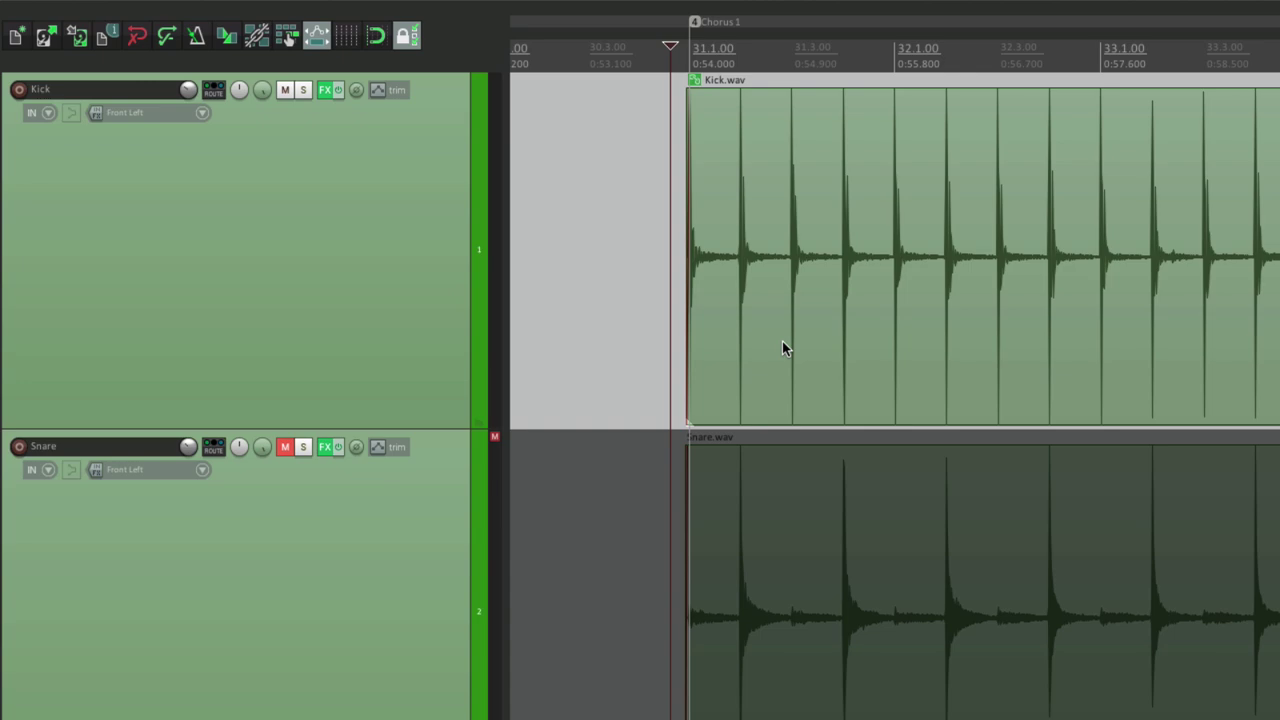
{"action": "right_click", "coordinate": [329, 91]}
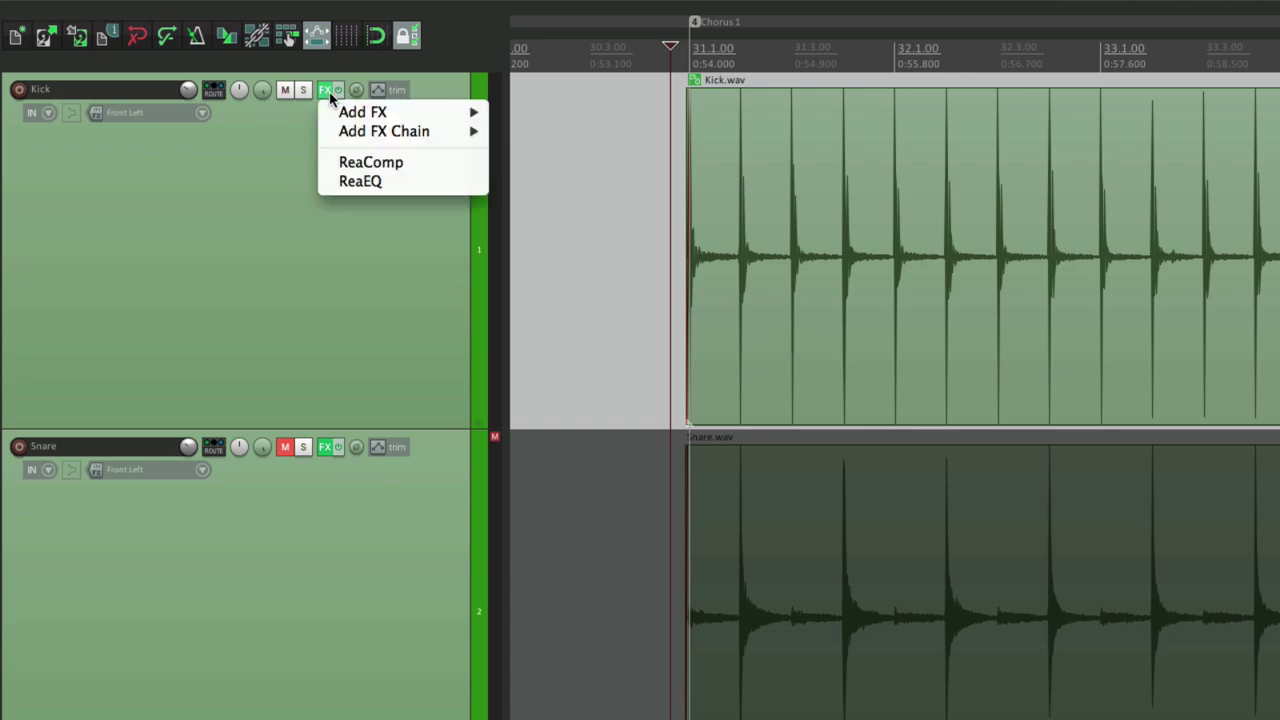
{"action": "left_click", "coordinate": [326, 162]}
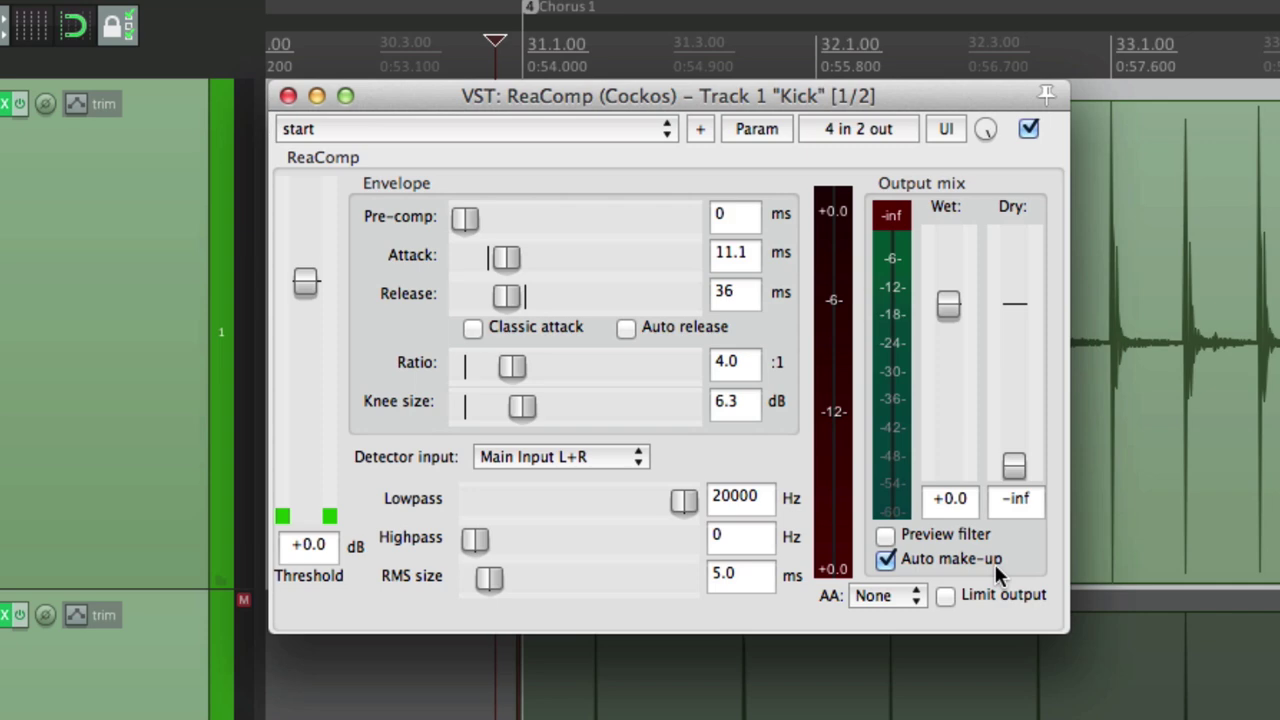
Play the song and drag the Kick compressor threshold down, settling at -6.6 dB
{"action": "key", "text": "space"}
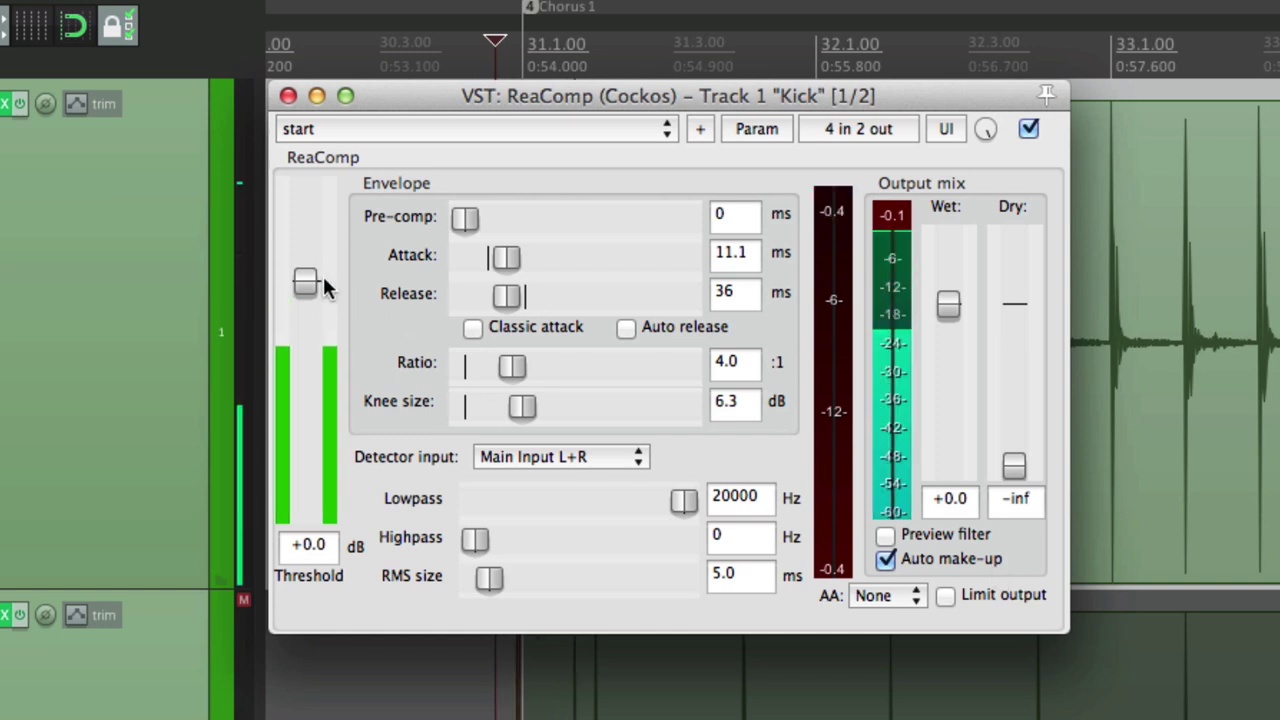
{"action": "left_click_drag", "start_coordinate": [306, 282], "coordinate": [320, 379]}
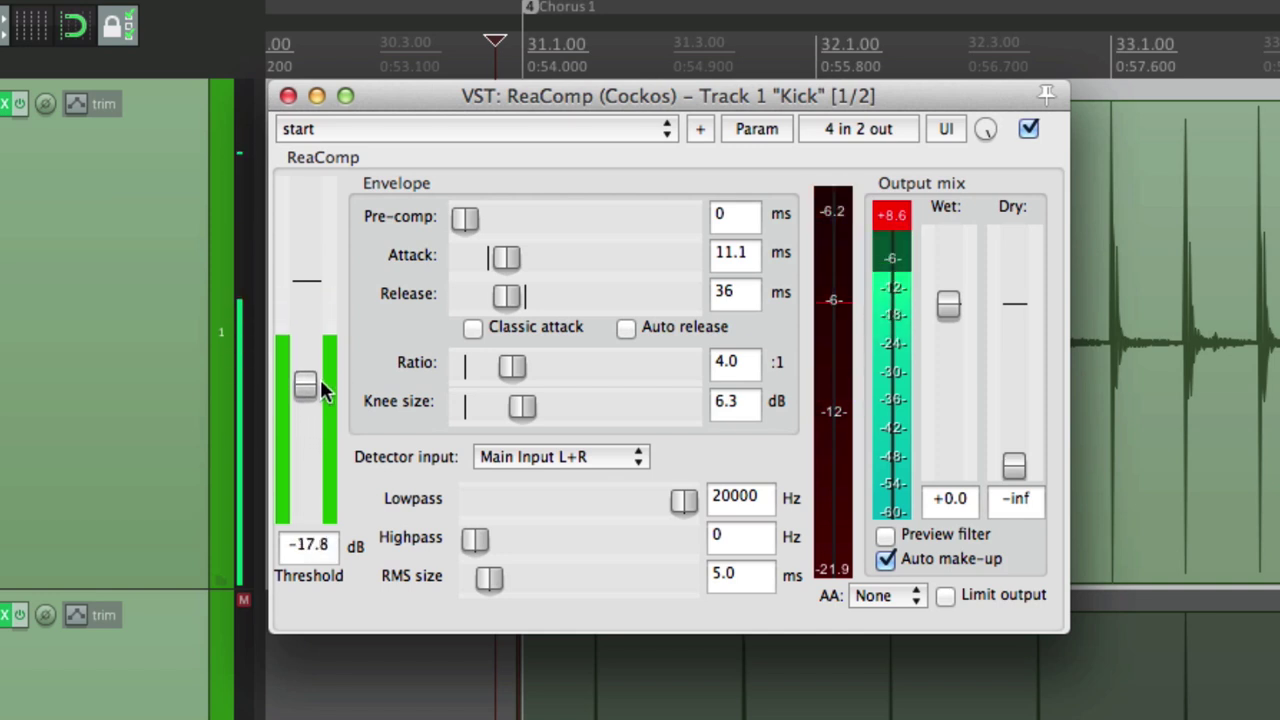
{"action": "left_click", "coordinate": [847, 301]}
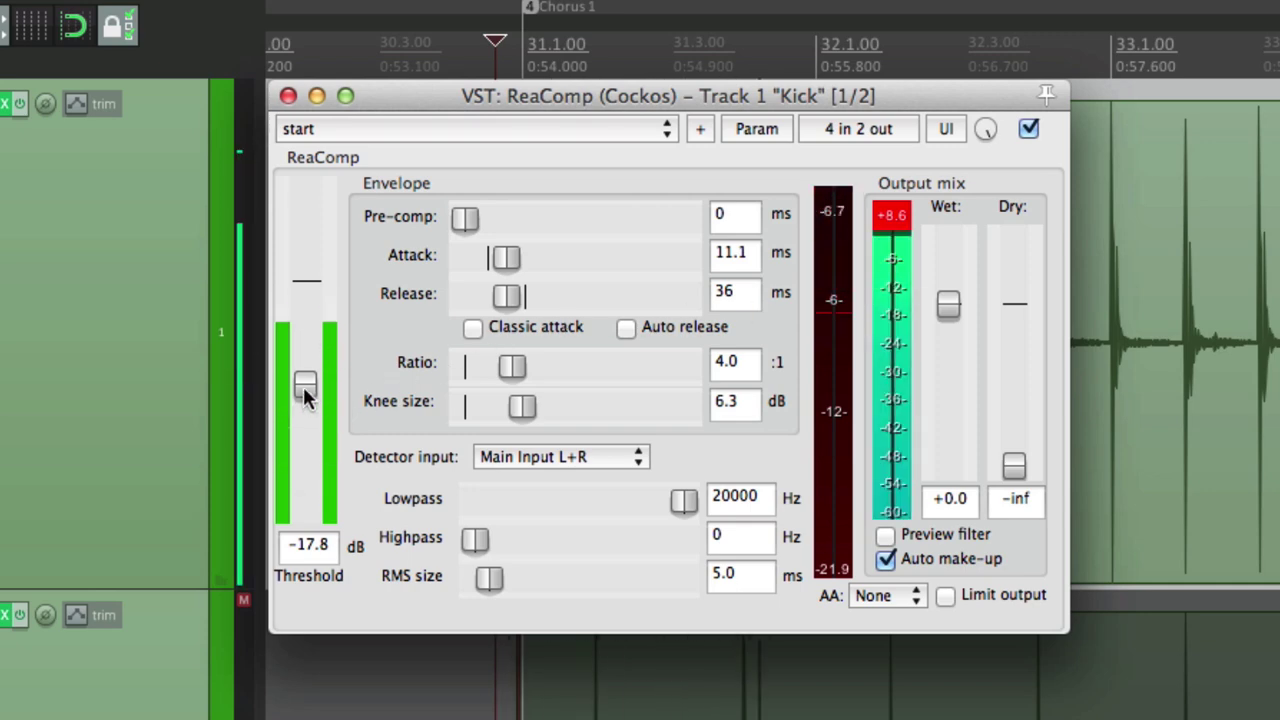
{"action": "left_click_drag", "start_coordinate": [303, 389], "coordinate": [309, 337]}
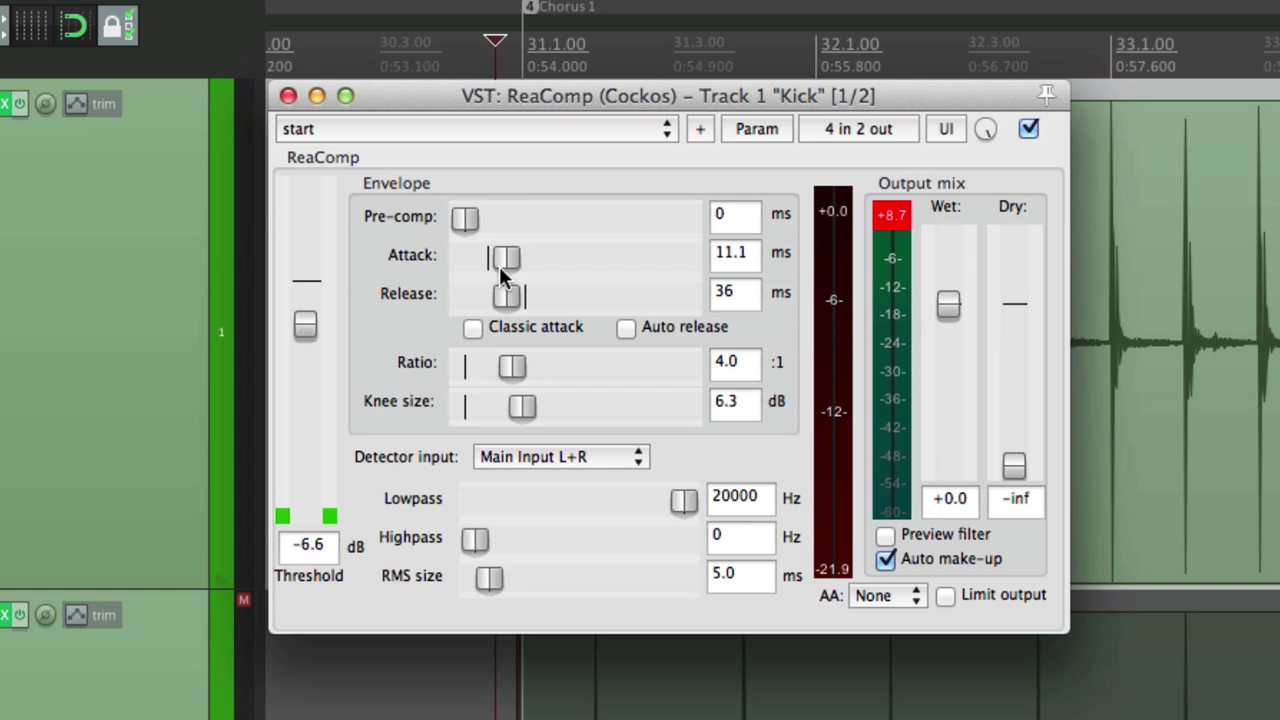
Zero the Kick attack, drop the threshold to -23.8 dB, then set attack to 24.6 ms
{"action": "left_click_drag", "start_coordinate": [516, 263], "coordinate": [443, 270]}
{"action": "left_click_drag", "start_coordinate": [307, 324], "coordinate": [305, 410]}
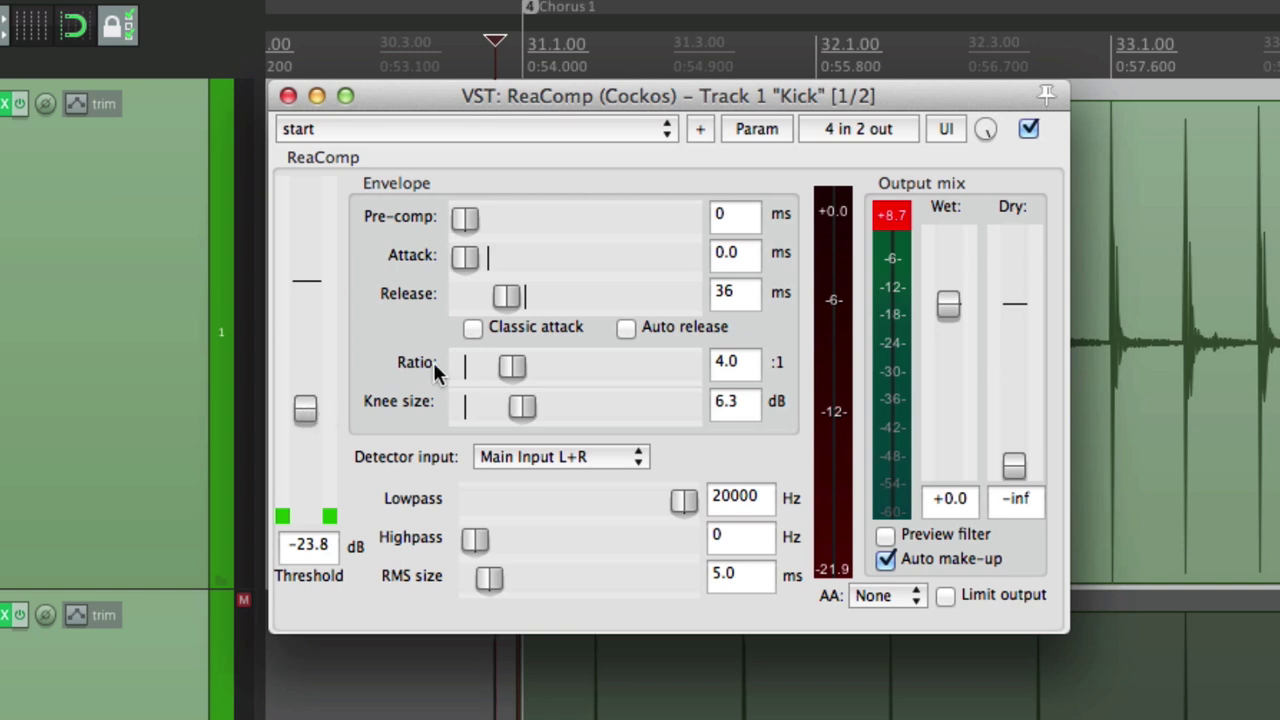
{"action": "left_click_drag", "start_coordinate": [466, 258], "coordinate": [603, 279]}
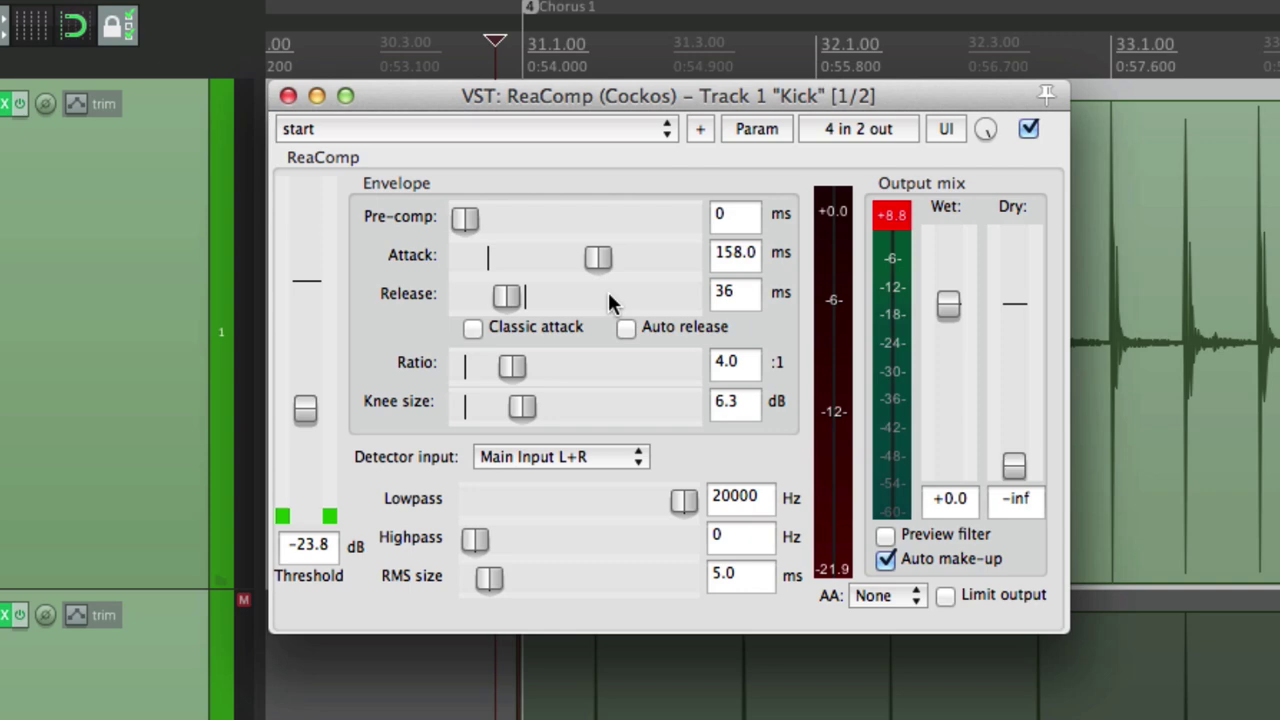
{"action": "left_click_drag", "start_coordinate": [598, 258], "coordinate": [524, 261]}
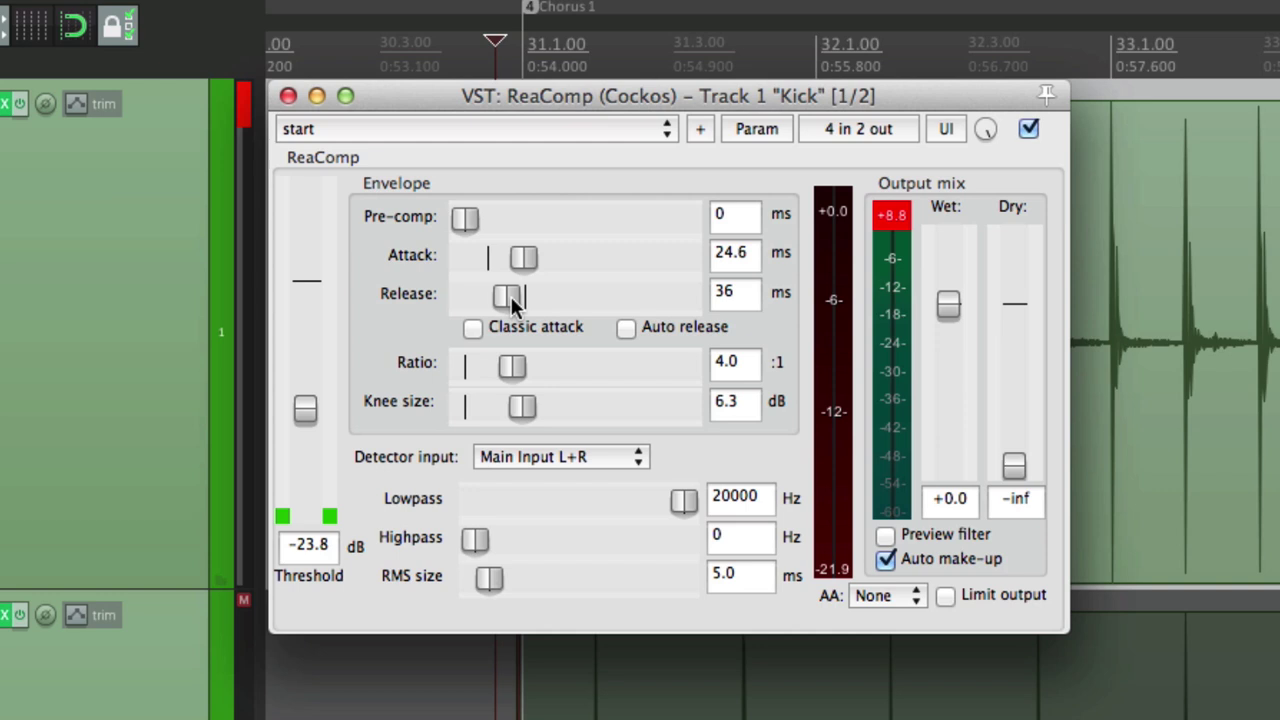
Sweep the Kick release from 0 up to 1298 ms, settle at 91 ms, and bring the threshold to -16.4 dB
{"action": "left_click_drag", "start_coordinate": [515, 302], "coordinate": [464, 303]}
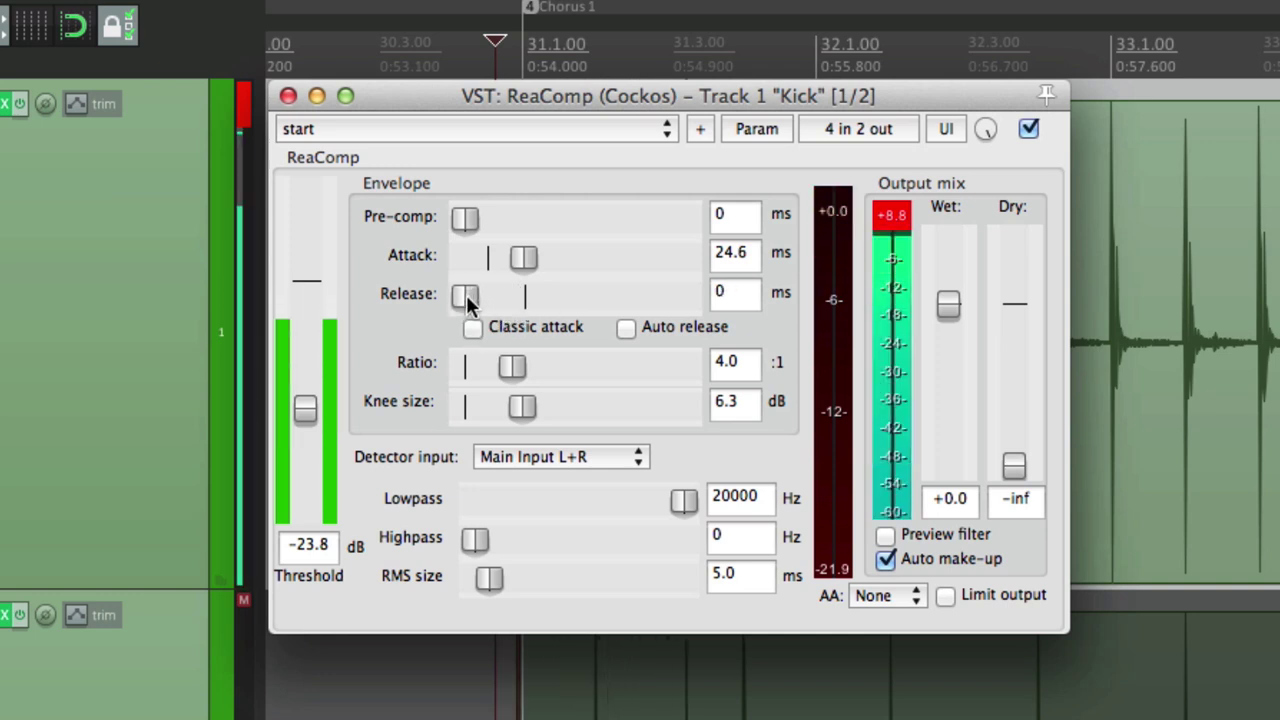
{"action": "left_click_drag", "start_coordinate": [305, 406], "coordinate": [308, 428]}
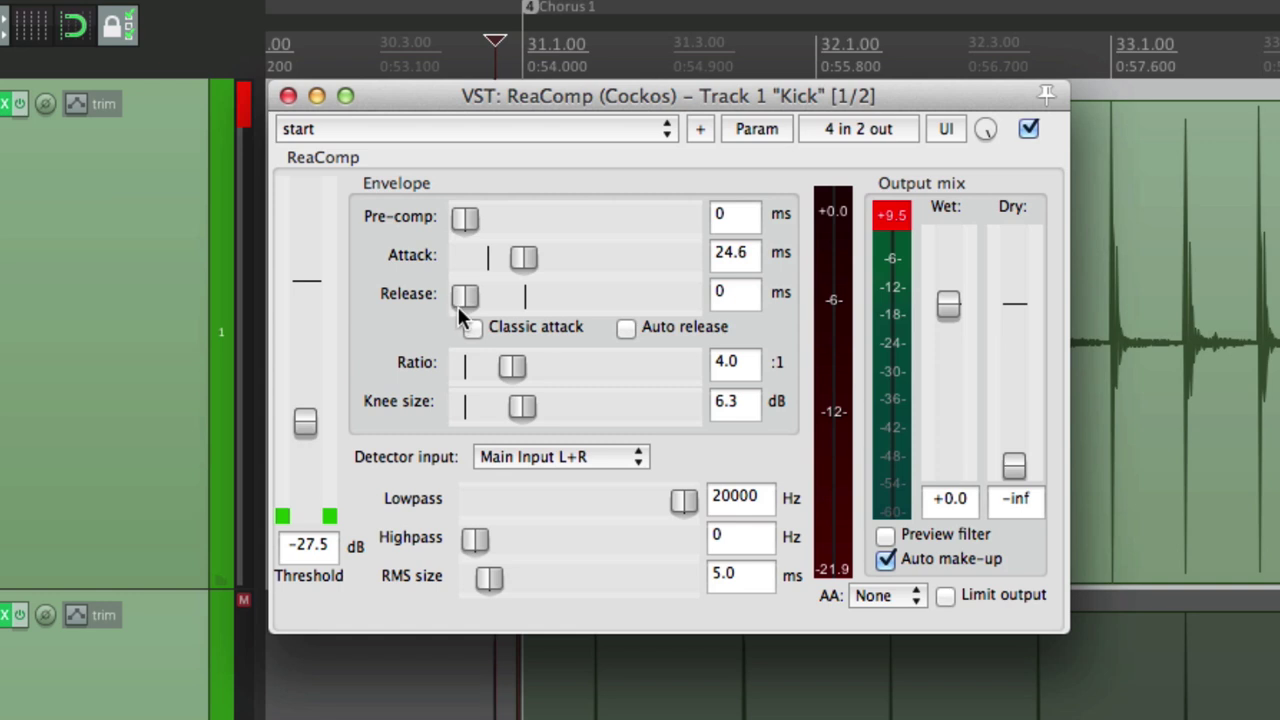
{"action": "left_click_drag", "start_coordinate": [465, 295], "coordinate": [606, 321]}
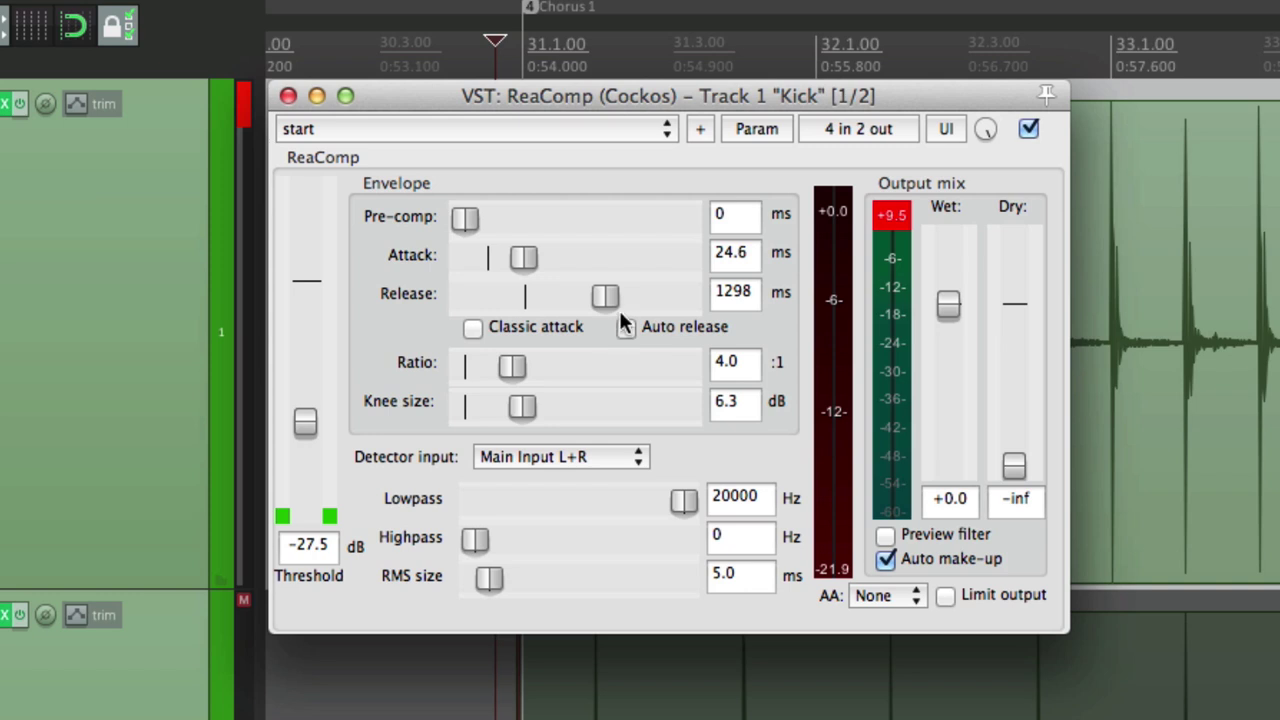
{"action": "left_click_drag", "start_coordinate": [603, 302], "coordinate": [519, 299]}
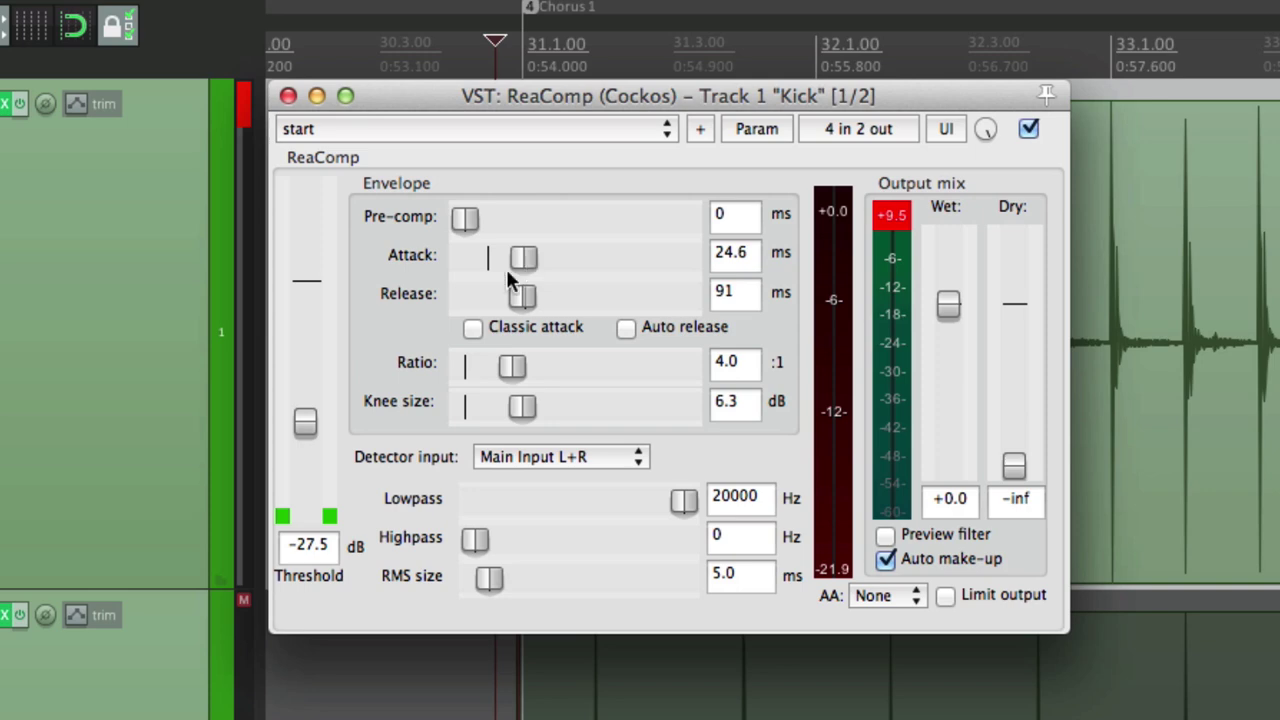
{"action": "left_click_drag", "start_coordinate": [306, 422], "coordinate": [313, 310]}
{"action": "left_click_drag", "start_coordinate": [318, 367], "coordinate": [311, 398]}
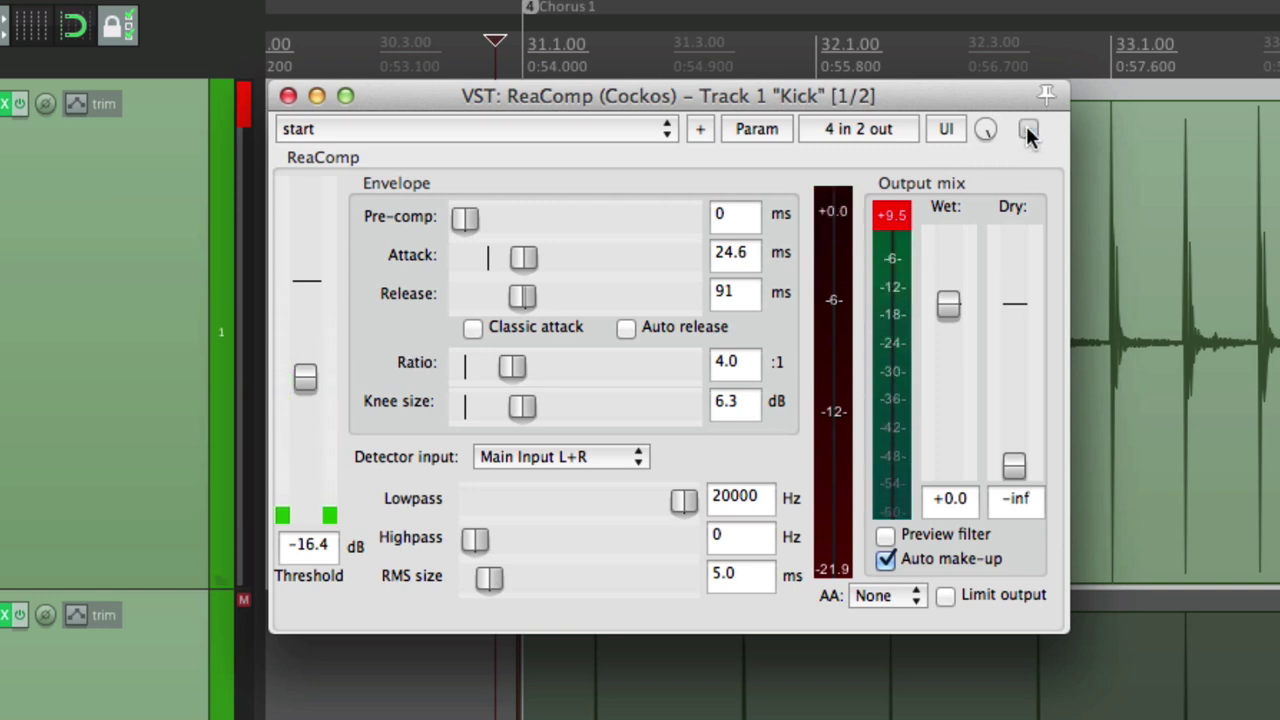
A/B the Kick compressor via bypass, leave it active, and nudge the threshold to -15.3 dB
{"action": "left_click", "coordinate": [1028, 131]}
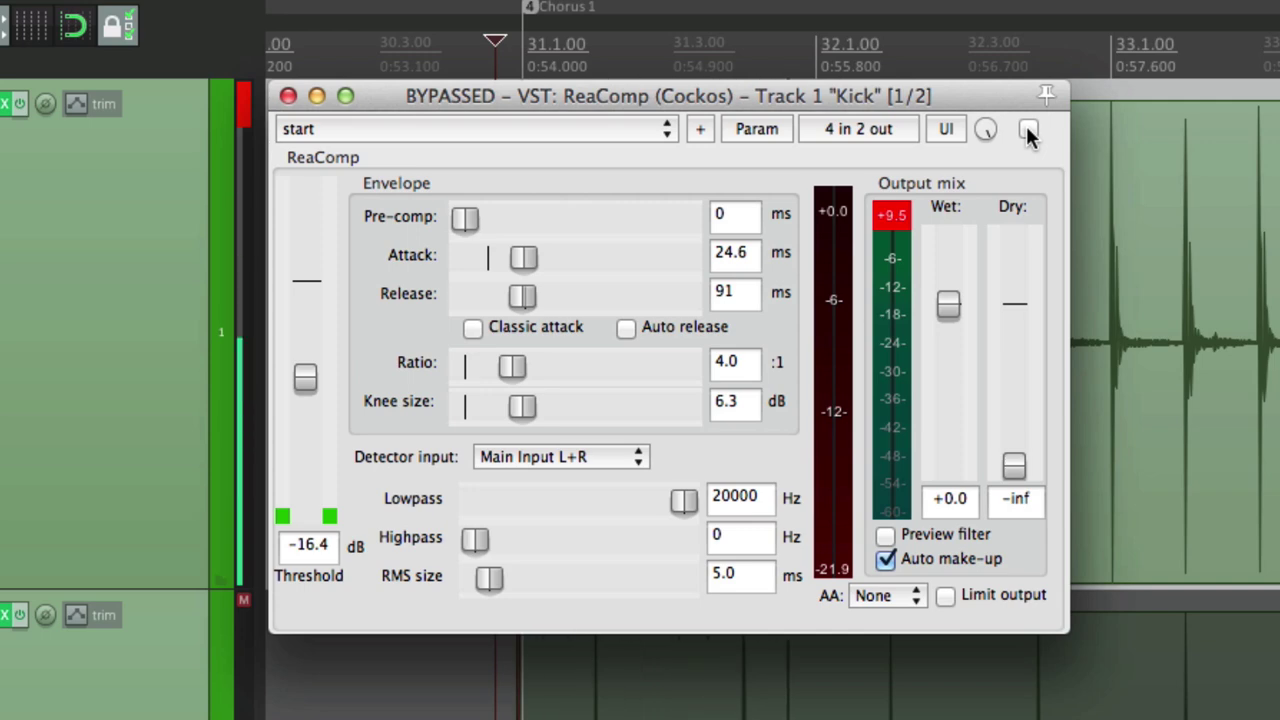
{"action": "left_click", "coordinate": [1028, 131]}
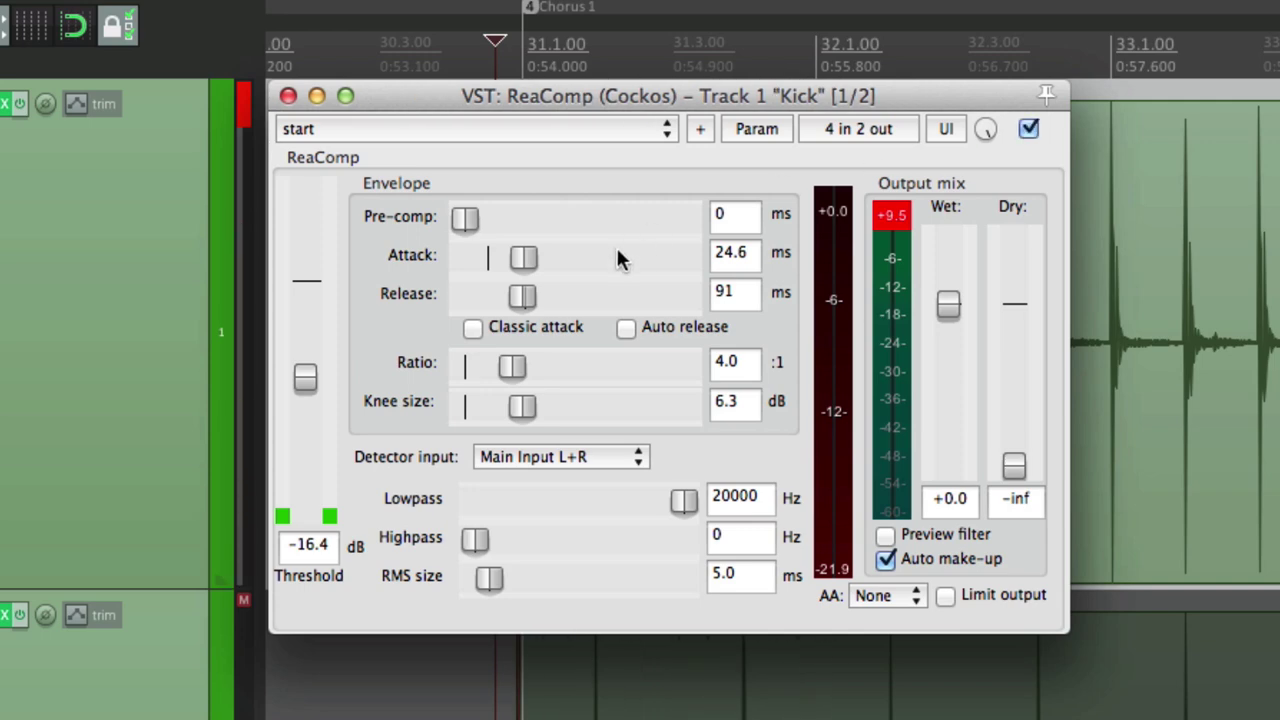
{"action": "left_click_drag", "start_coordinate": [306, 380], "coordinate": [306, 374]}
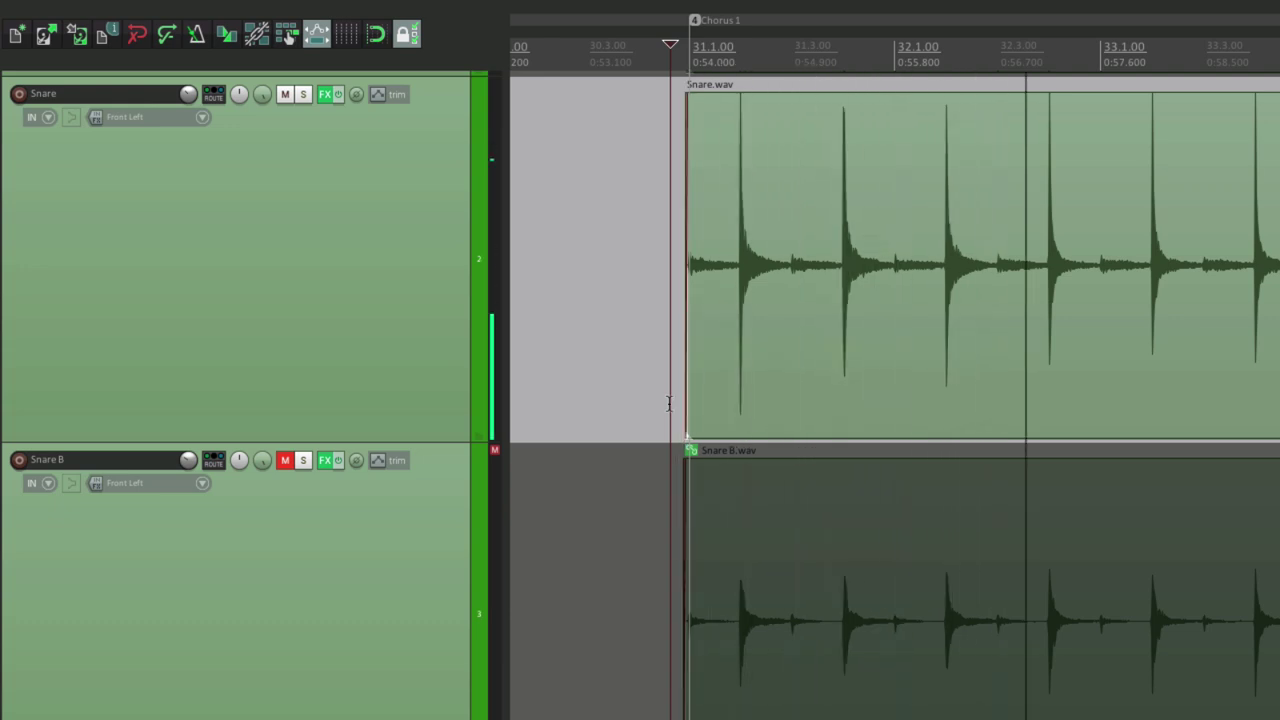
Stop playback after the Kick compressor adjustments
{"action": "key", "text": "space"}
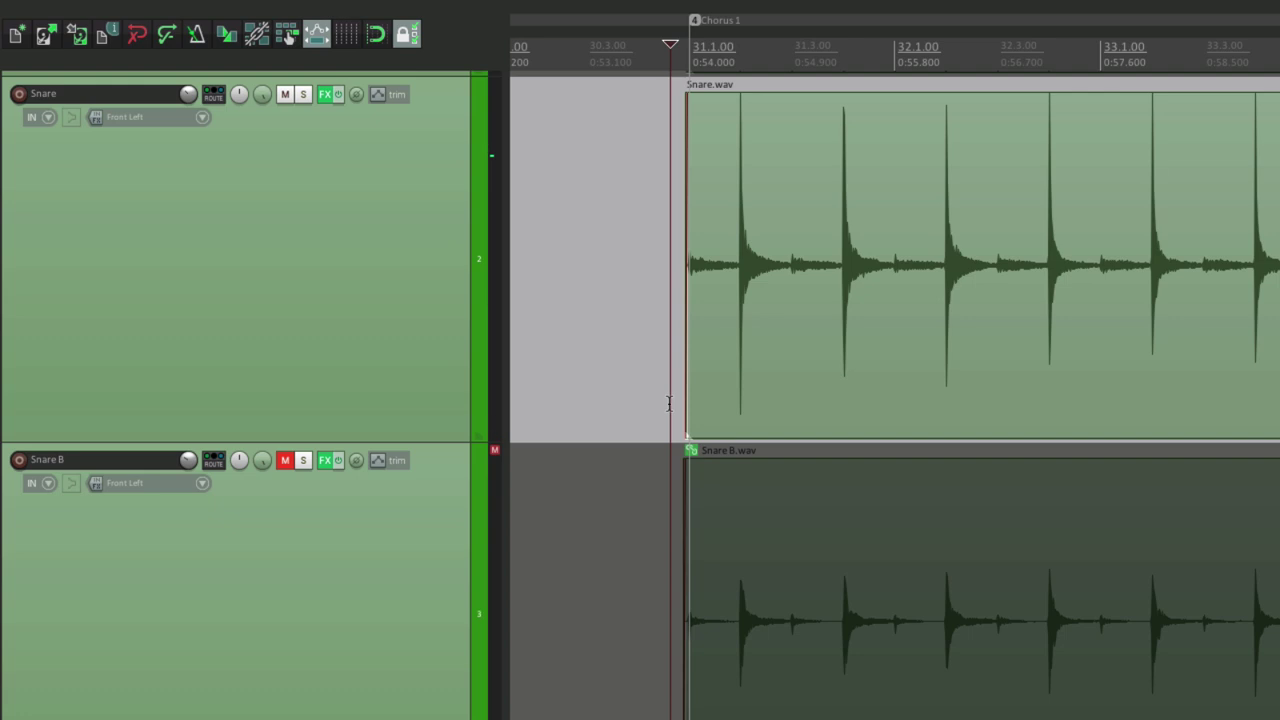
Add ReaComp to the Snare track and rough in its threshold, attack and release
{"action": "left_click", "coordinate": [324, 95]}
{"action": "left_click", "coordinate": [345, 167]}
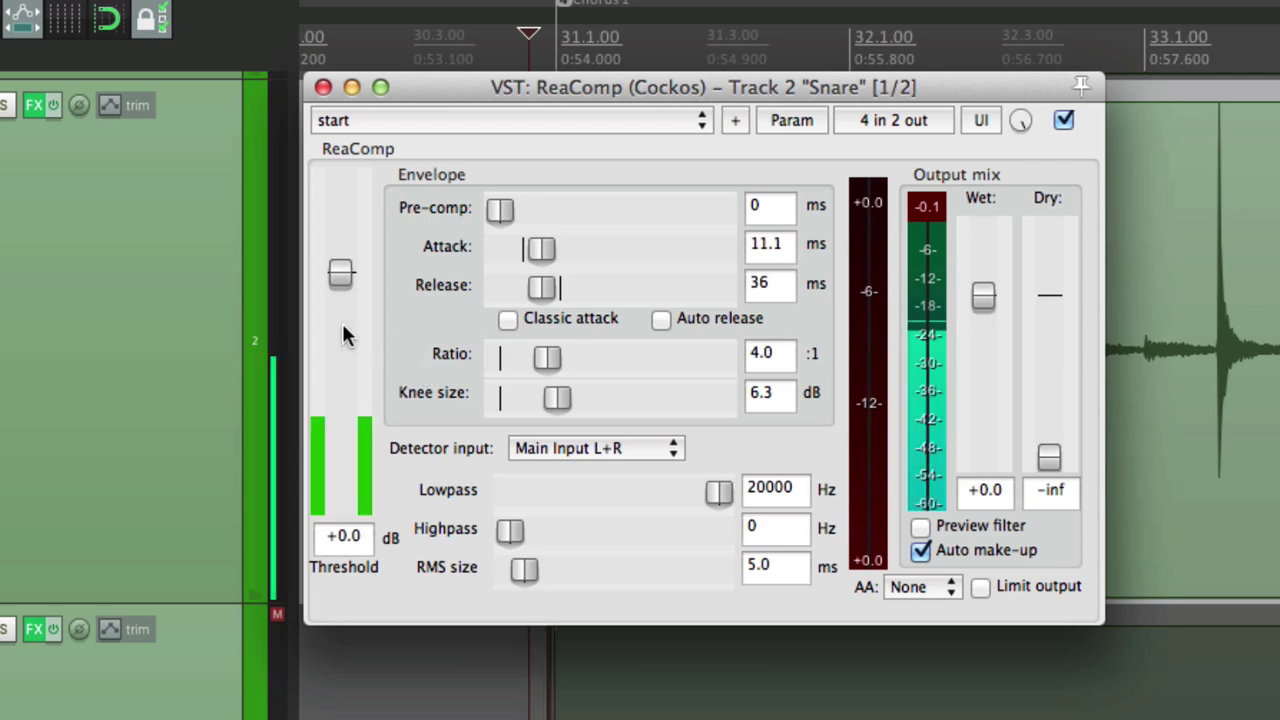
{"action": "left_click_drag", "start_coordinate": [339, 278], "coordinate": [335, 415]}
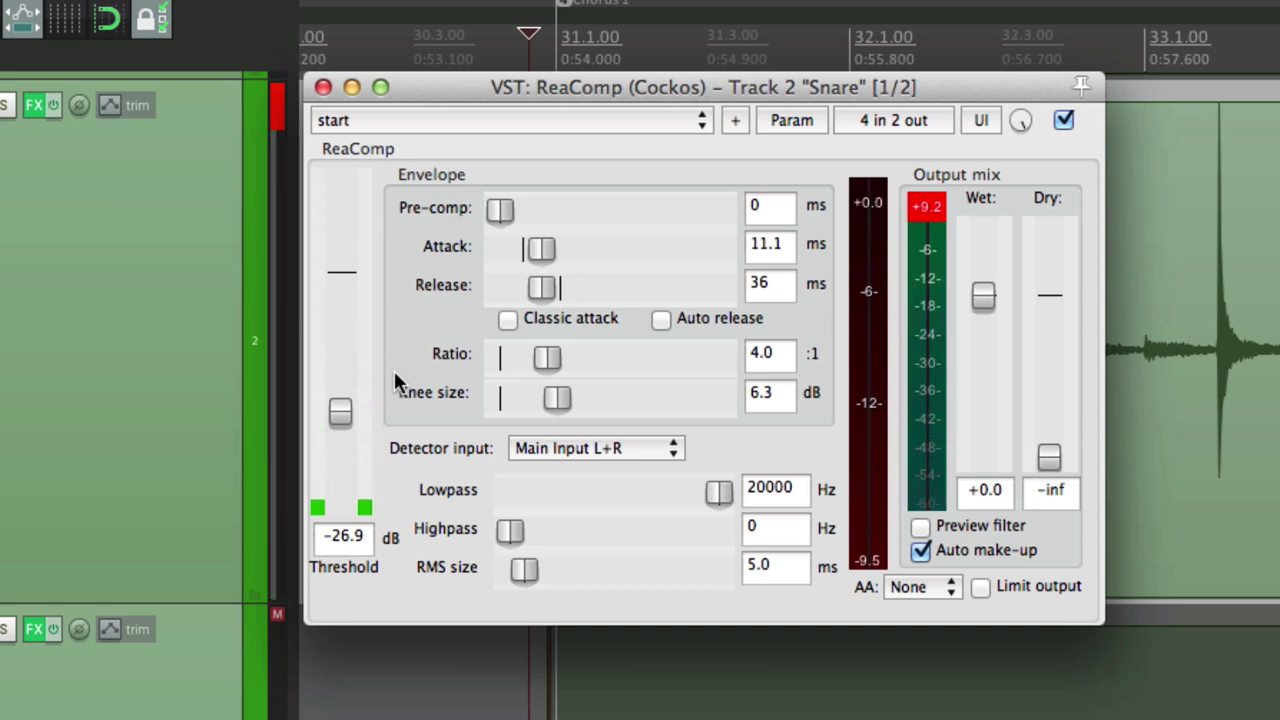
{"action": "left_click_drag", "start_coordinate": [541, 248], "coordinate": [471, 254]}
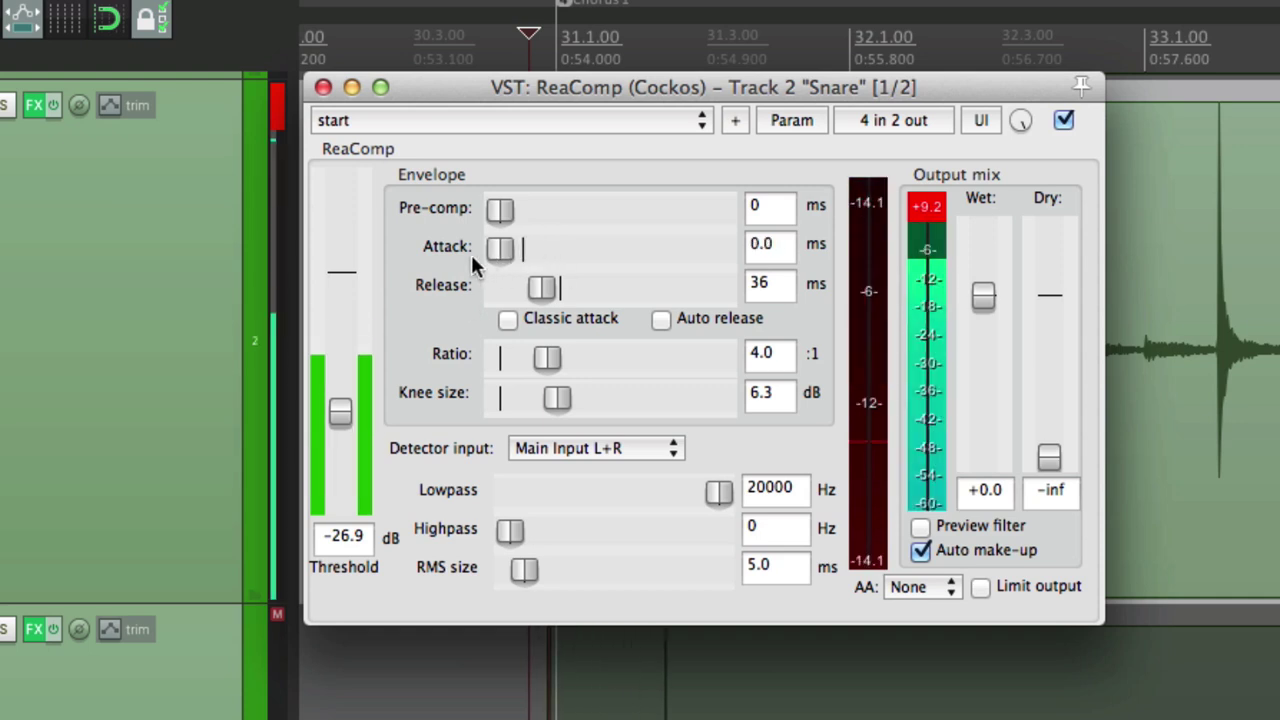
{"action": "mouse_move", "coordinate": [341, 418]}
{"action": "left_mouse_down"}
{"action": "mouse_move", "coordinate": [341, 473]}
{"action": "mouse_move", "coordinate": [336, 423]}
{"action": "left_mouse_up"}
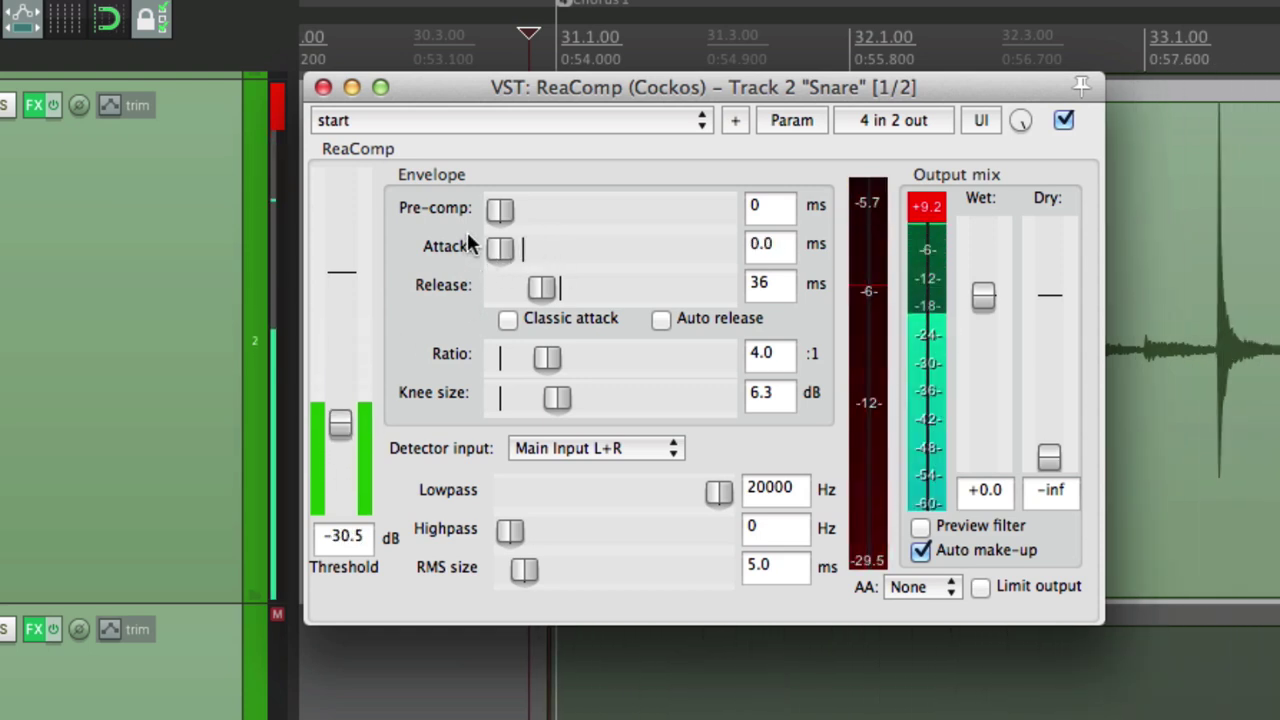
{"action": "left_click_drag", "start_coordinate": [491, 249], "coordinate": [550, 254]}
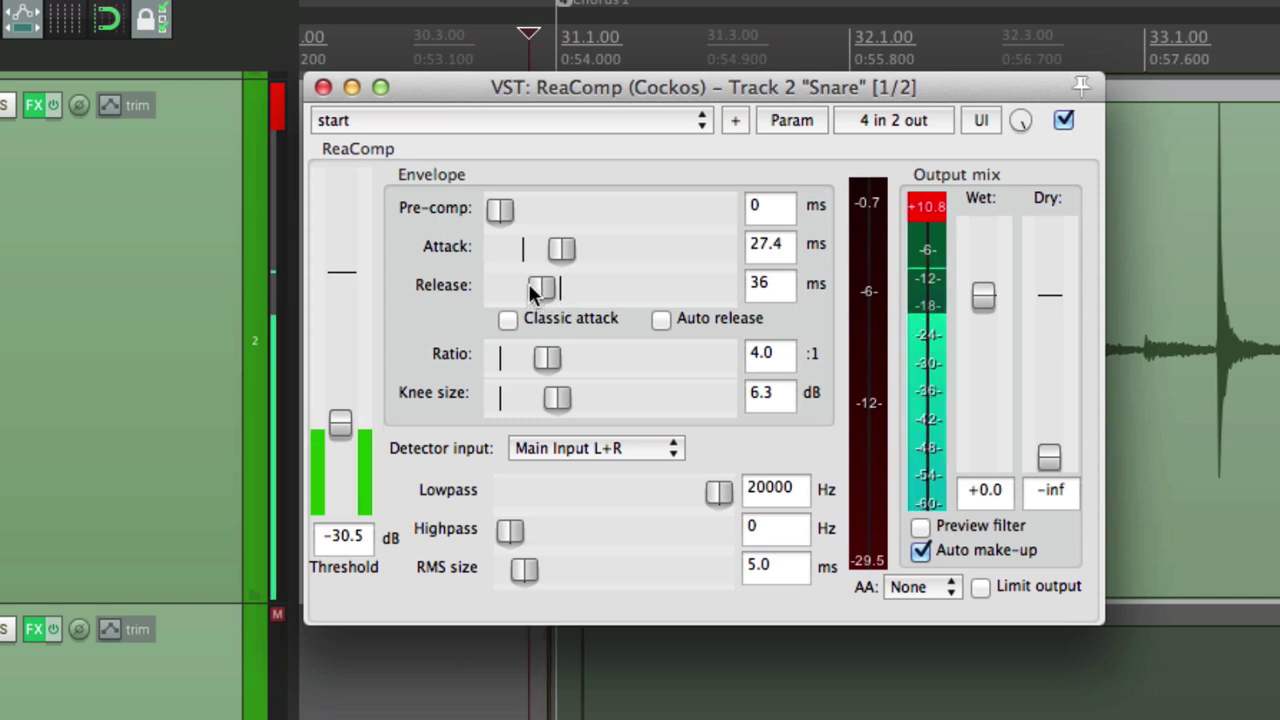
{"action": "mouse_move", "coordinate": [528, 283]}
{"action": "left_mouse_down"}
{"action": "mouse_move", "coordinate": [510, 290]}
{"action": "mouse_move", "coordinate": [603, 314]}
{"action": "mouse_move", "coordinate": [636, 305]}
{"action": "mouse_move", "coordinate": [538, 294]}
{"action": "left_mouse_up"}
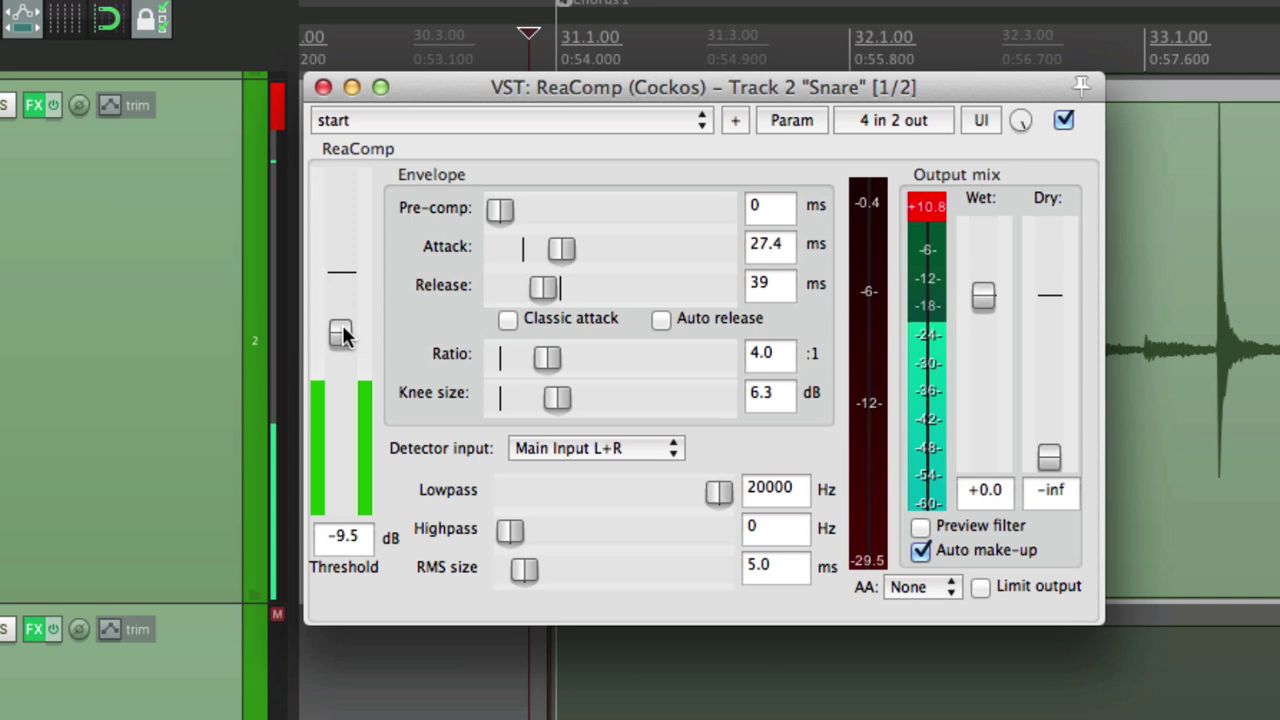
Fine-tune the snare compressor to -17.9 dB threshold, 12.2 ms attack and 66 ms release
{"action": "left_click_drag", "start_coordinate": [343, 336], "coordinate": [344, 340]}
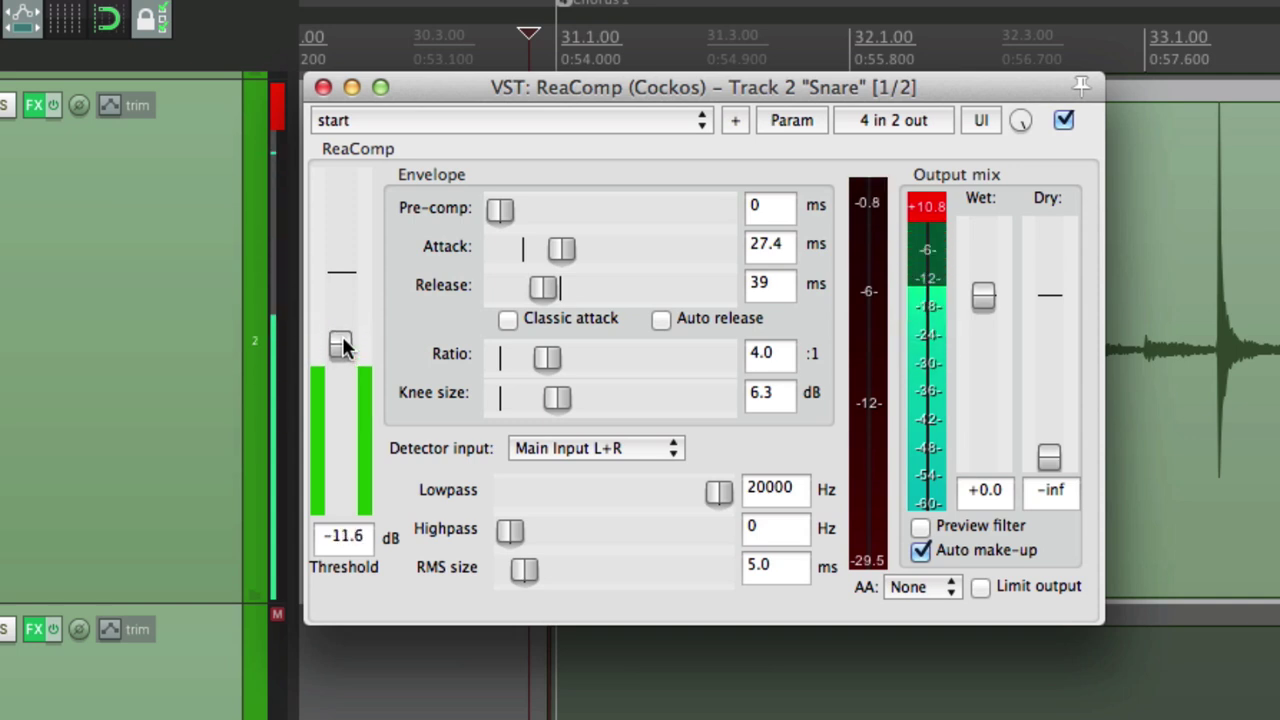
{"action": "left_click_drag", "start_coordinate": [341, 362], "coordinate": [343, 367]}
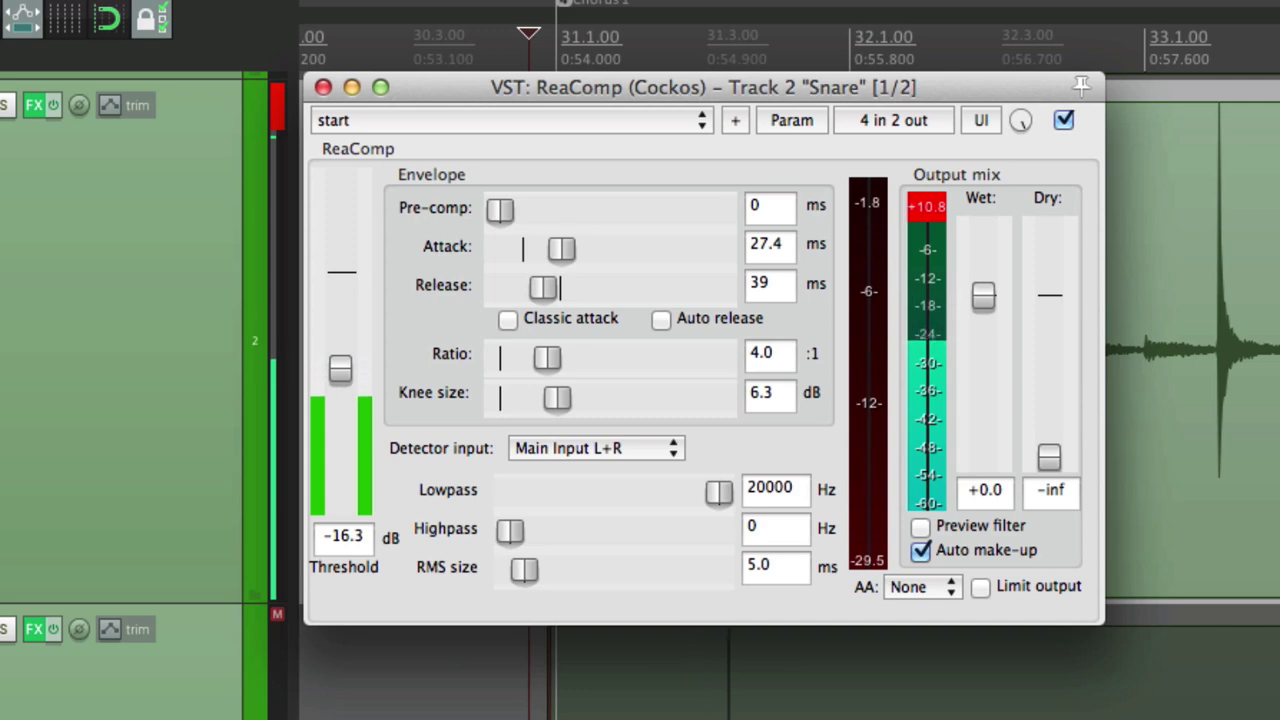
{"action": "mouse_move", "coordinate": [341, 370]}
{"action": "left_mouse_down"}
{"action": "mouse_move", "coordinate": [346, 394]}
{"action": "mouse_move", "coordinate": [344, 306]}
{"action": "mouse_move", "coordinate": [343, 380]}
{"action": "mouse_move", "coordinate": [343, 369]}
{"action": "left_mouse_up"}
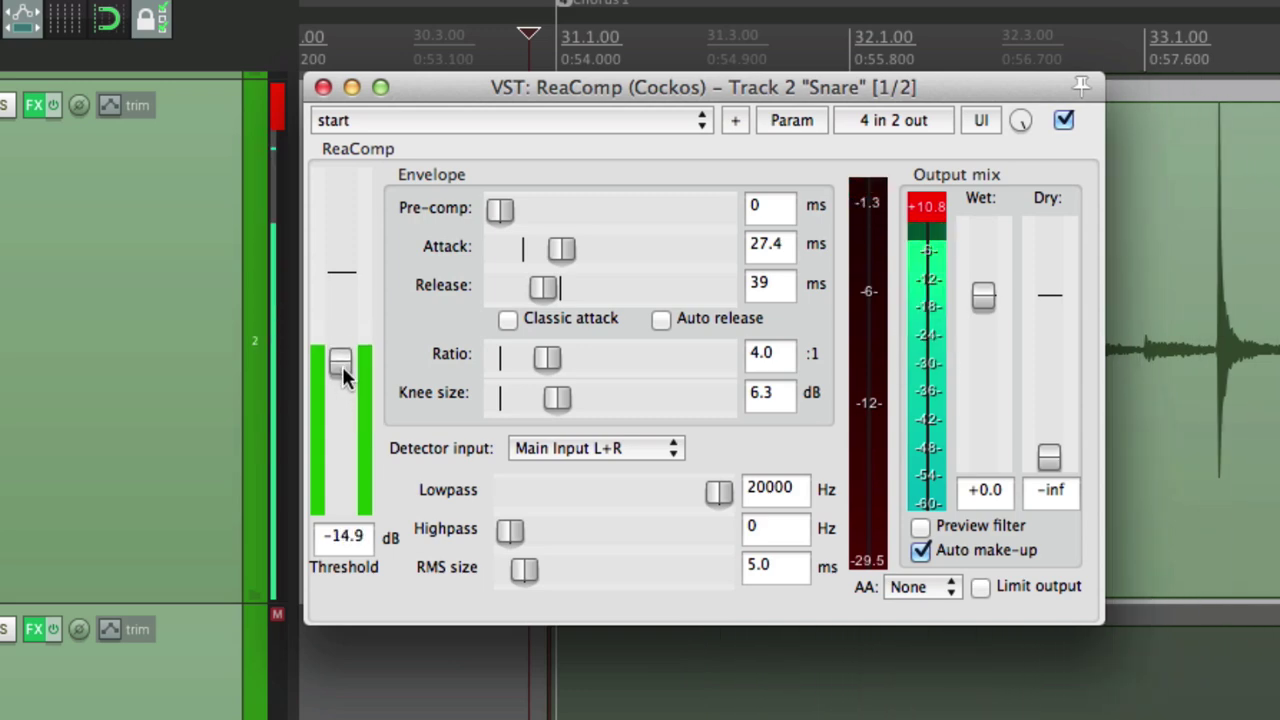
{"action": "mouse_move", "coordinate": [554, 249]}
{"action": "left_mouse_down"}
{"action": "mouse_move", "coordinate": [608, 251]}
{"action": "mouse_move", "coordinate": [491, 254]}
{"action": "mouse_move", "coordinate": [536, 256]}
{"action": "left_mouse_up"}
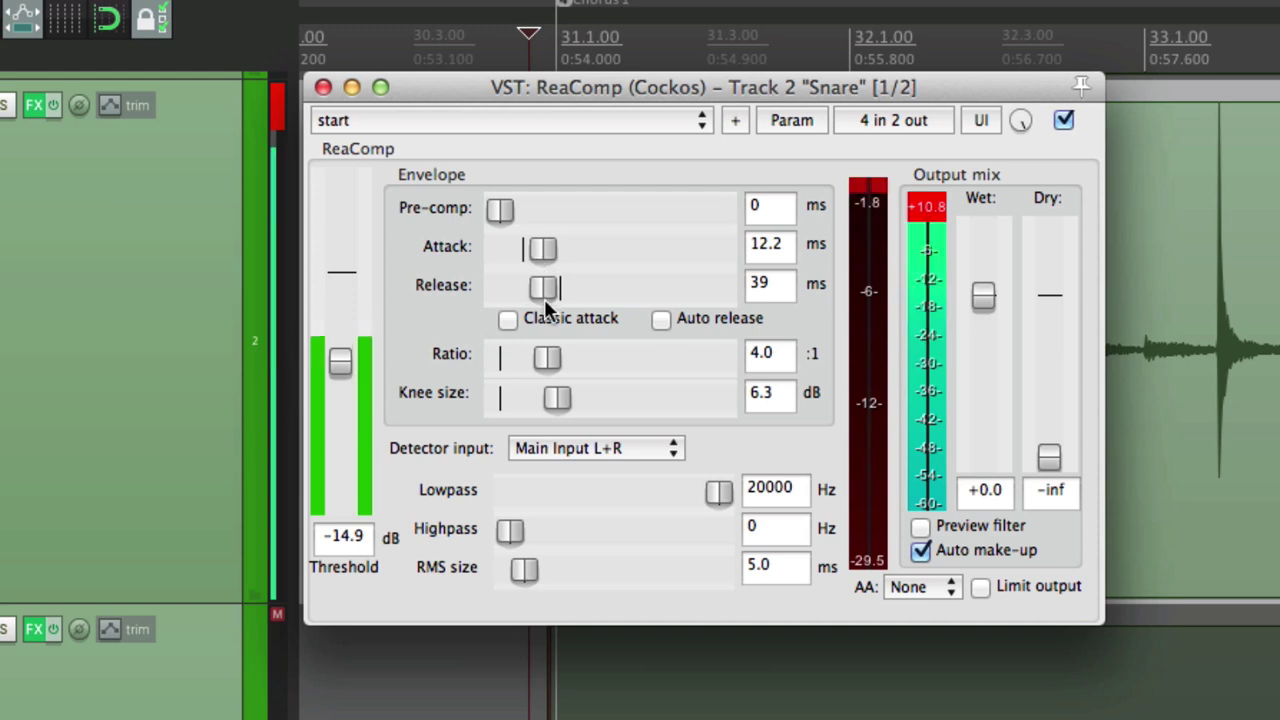
{"action": "left_click_drag", "start_coordinate": [537, 283], "coordinate": [545, 281]}
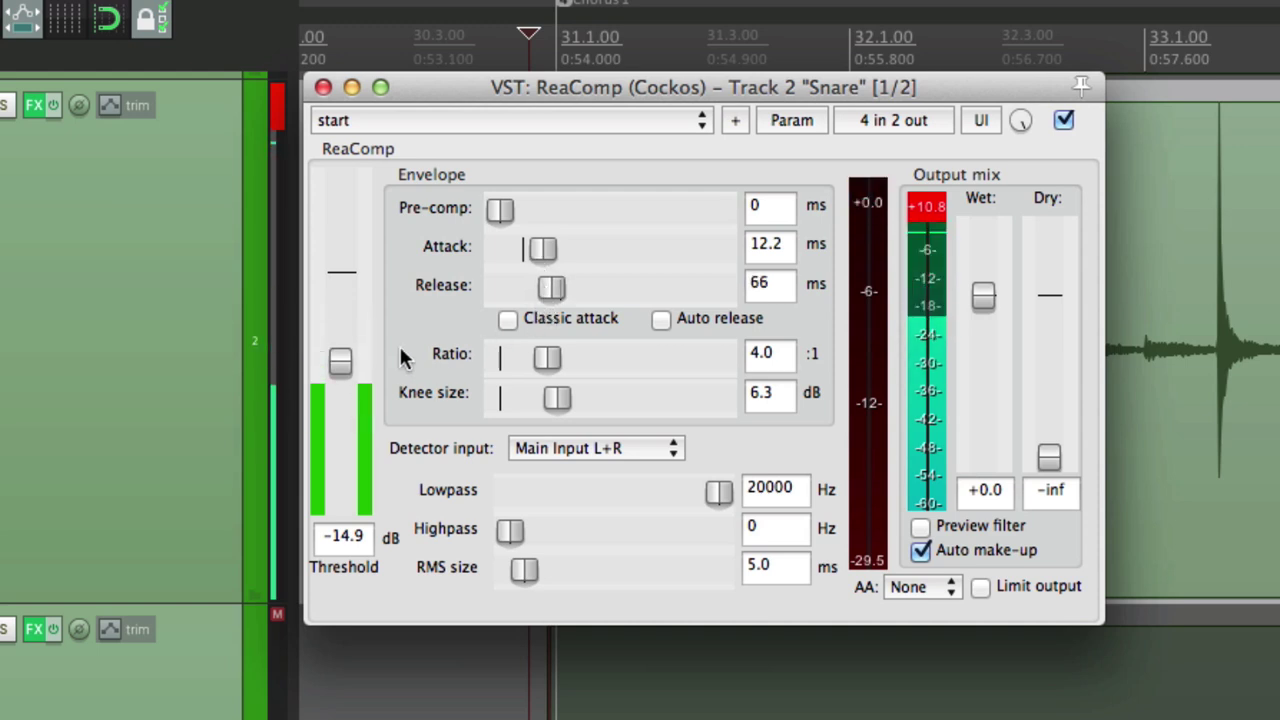
{"action": "left_click_drag", "start_coordinate": [345, 358], "coordinate": [347, 374]}
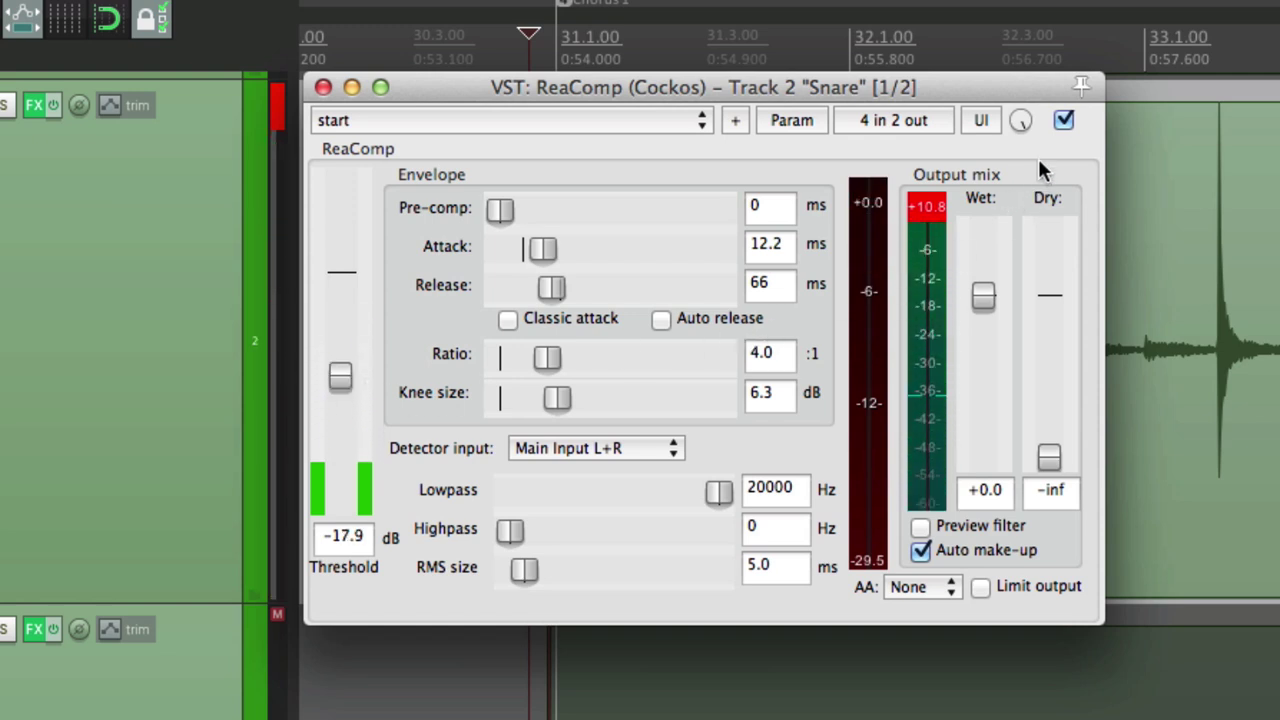
A/B the snare compressor via bypass, then lower its threshold to about -18.9 dB
{"action": "left_click", "coordinate": [1062, 122]}
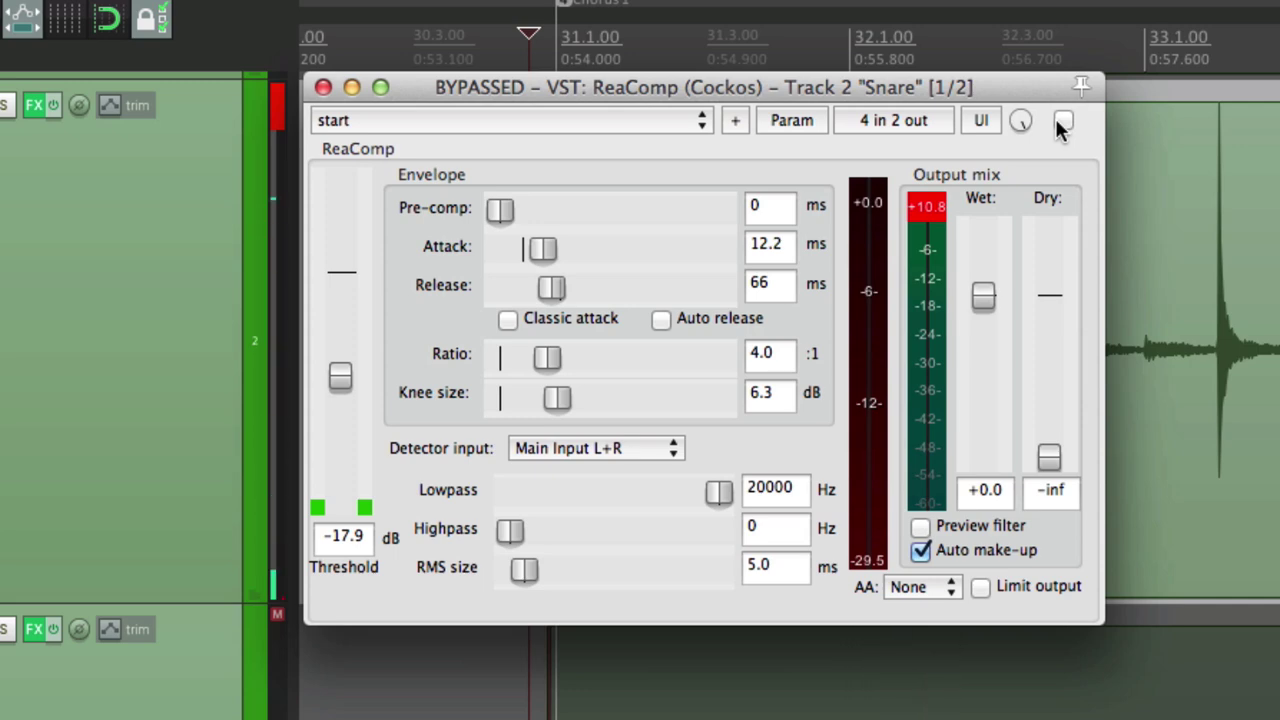
{"action": "left_click", "coordinate": [1062, 122]}
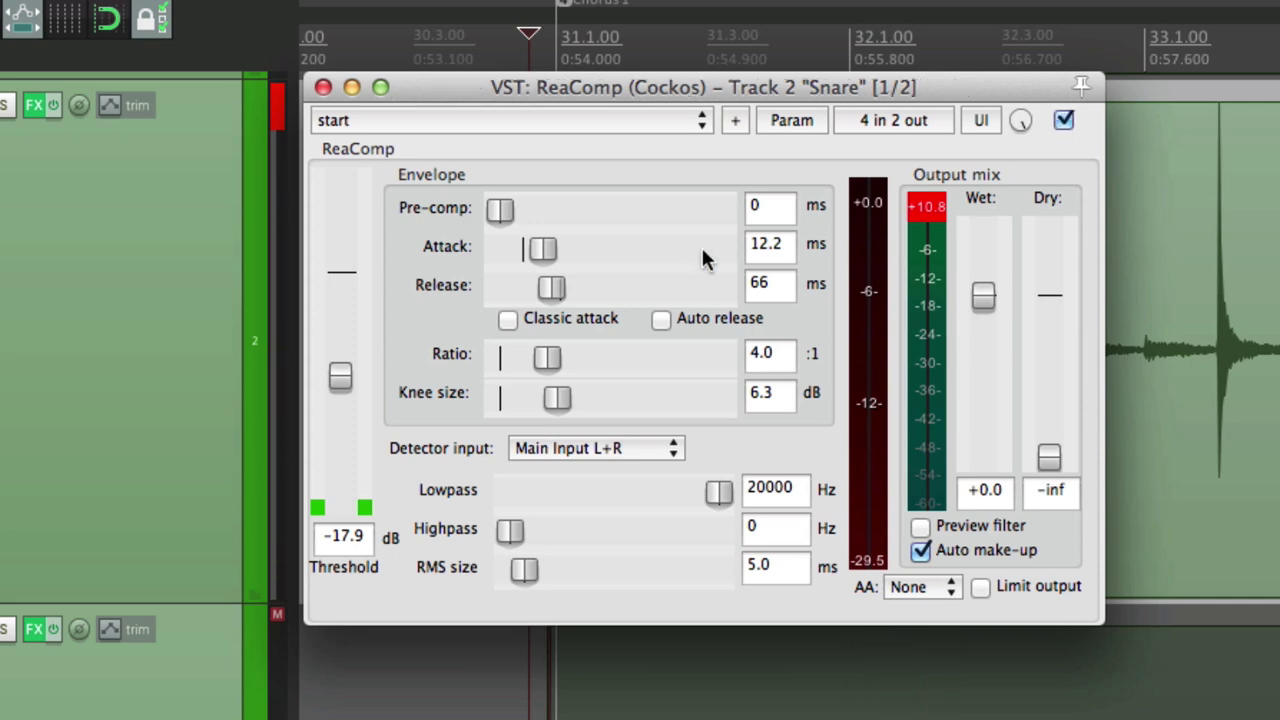
{"action": "left_click", "coordinate": [343, 378]}
{"action": "left_click_drag", "start_coordinate": [344, 382], "coordinate": [345, 388]}
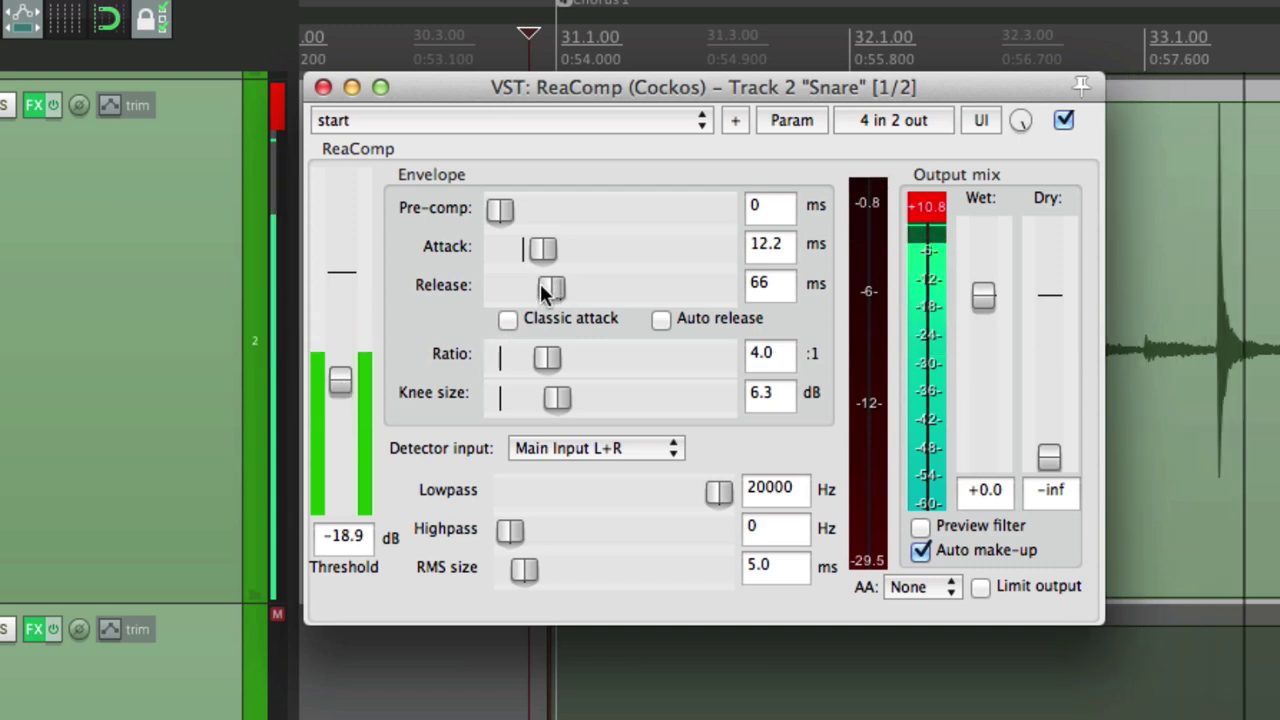
Set the snare threshold to -18.3 dB and sweep the release, settling near 25 ms
{"action": "left_click_drag", "start_coordinate": [551, 287], "coordinate": [520, 290]}
{"action": "mouse_move", "coordinate": [343, 393]}
{"action": "left_mouse_down"}
{"action": "mouse_move", "coordinate": [342, 410]}
{"action": "mouse_move", "coordinate": [337, 374]}
{"action": "left_mouse_up"}
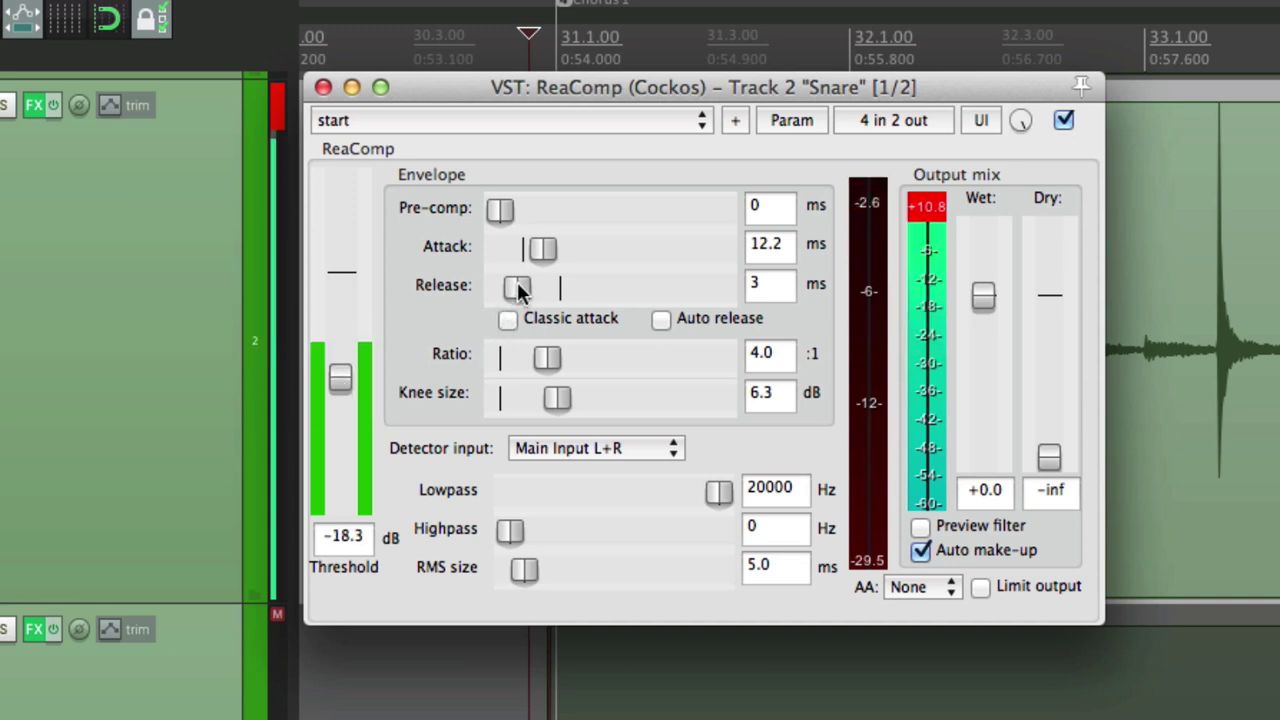
{"action": "left_click_drag", "start_coordinate": [517, 286], "coordinate": [522, 290]}
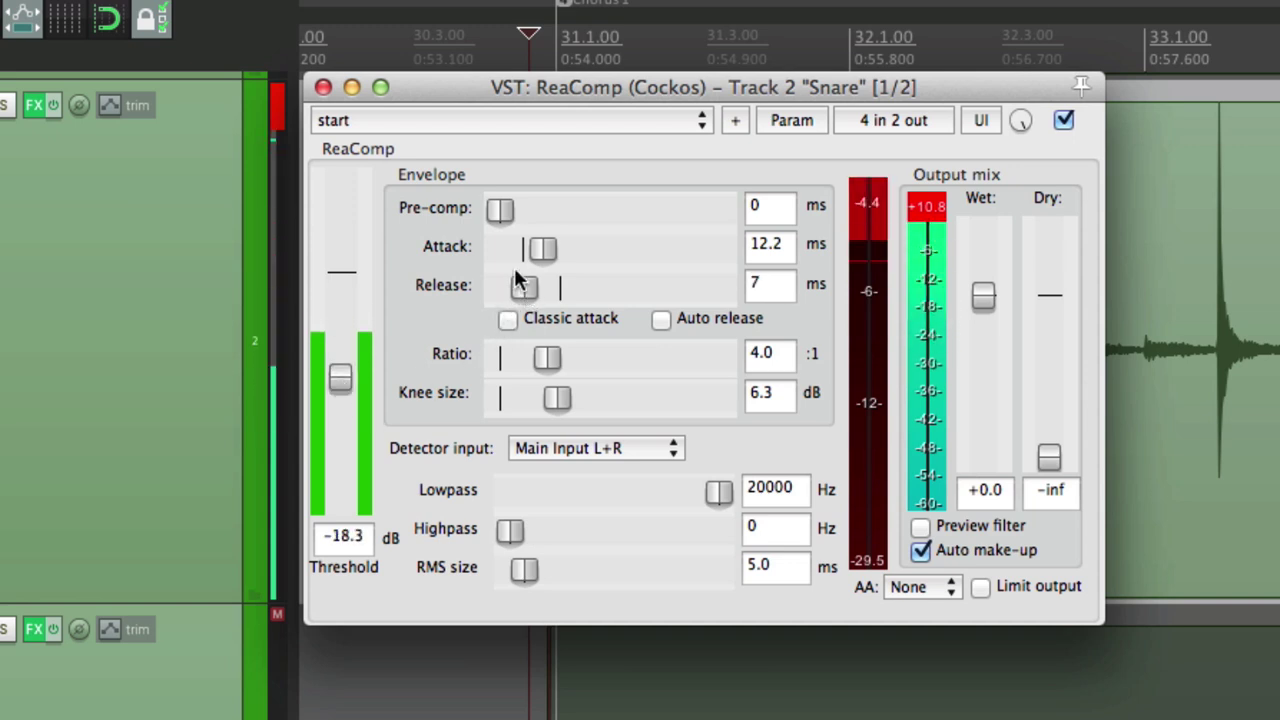
{"action": "left_click_drag", "start_coordinate": [540, 286], "coordinate": [609, 284]}
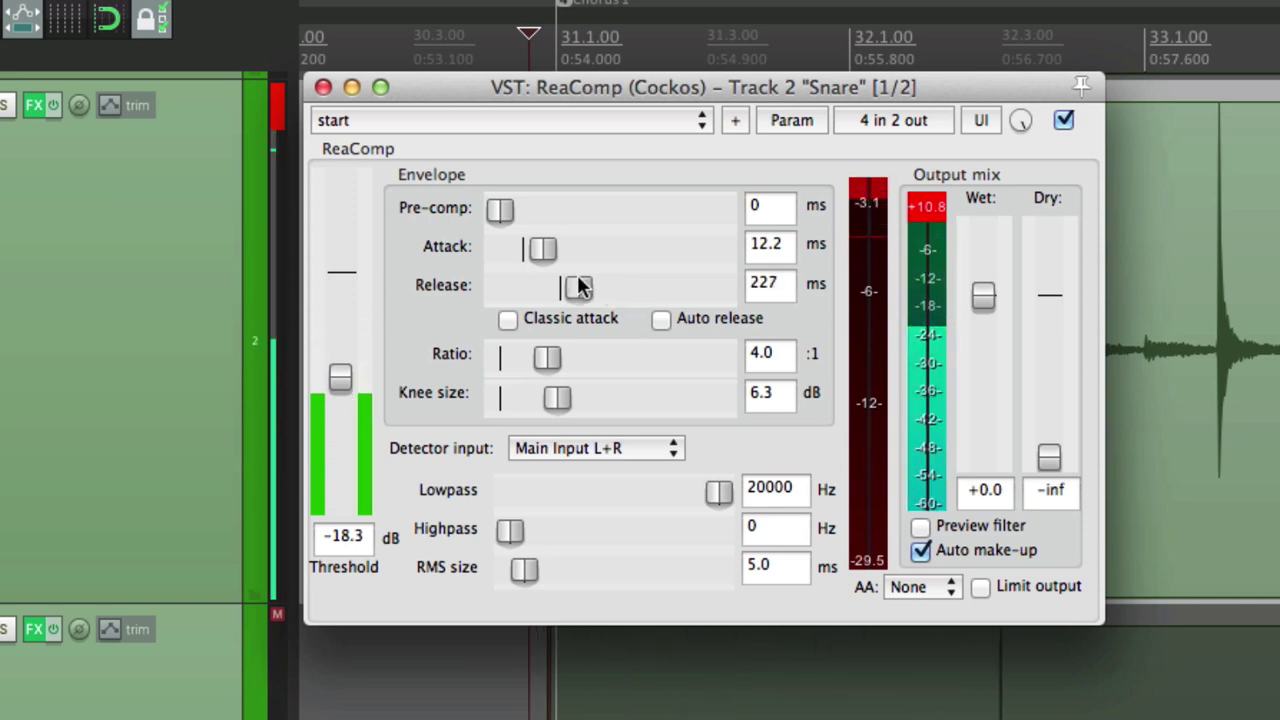
{"action": "left_click_drag", "start_coordinate": [582, 287], "coordinate": [537, 286]}
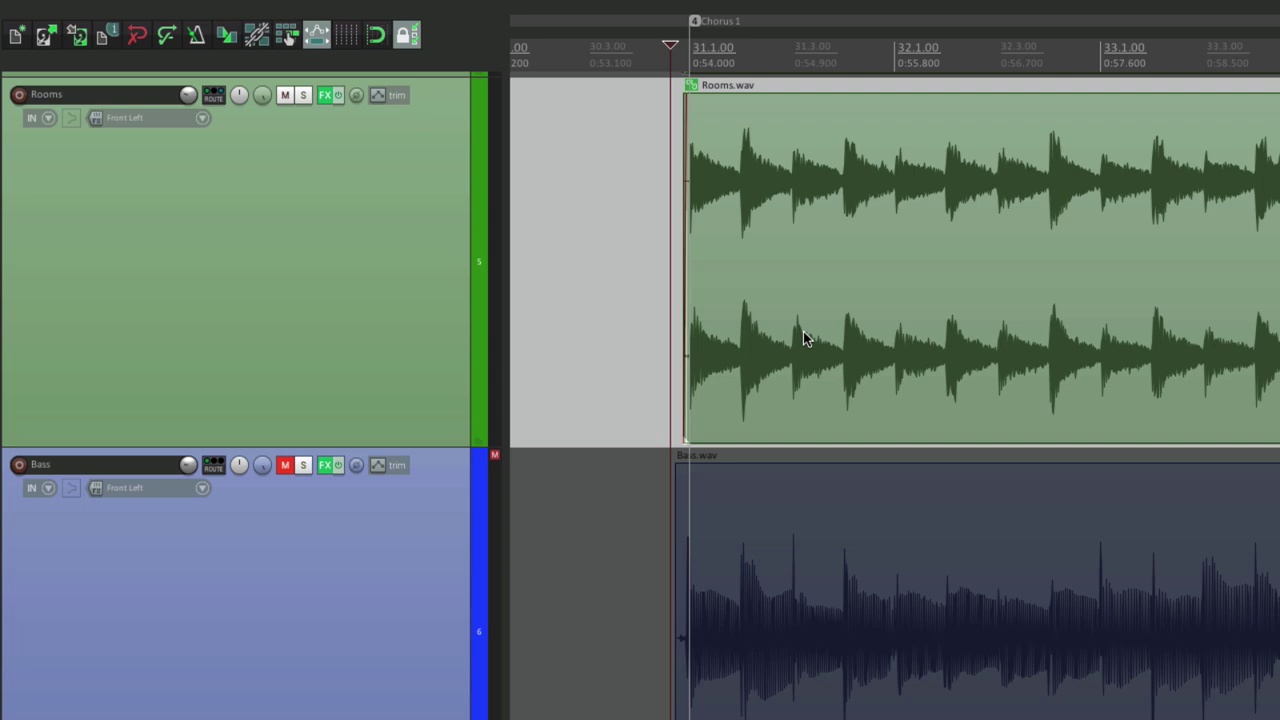
Play a short stretch of the Rooms track, then stop playback
{"action": "key", "text": "space"}
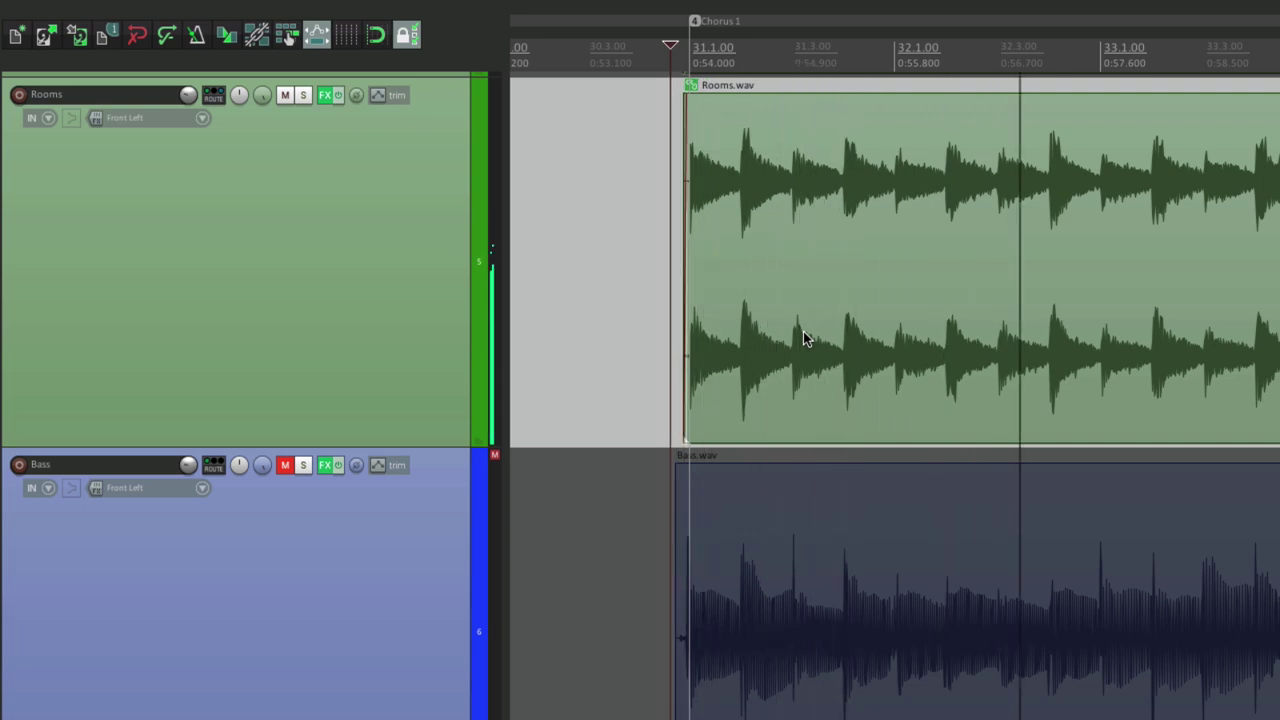
{"action": "key", "text": "space"}
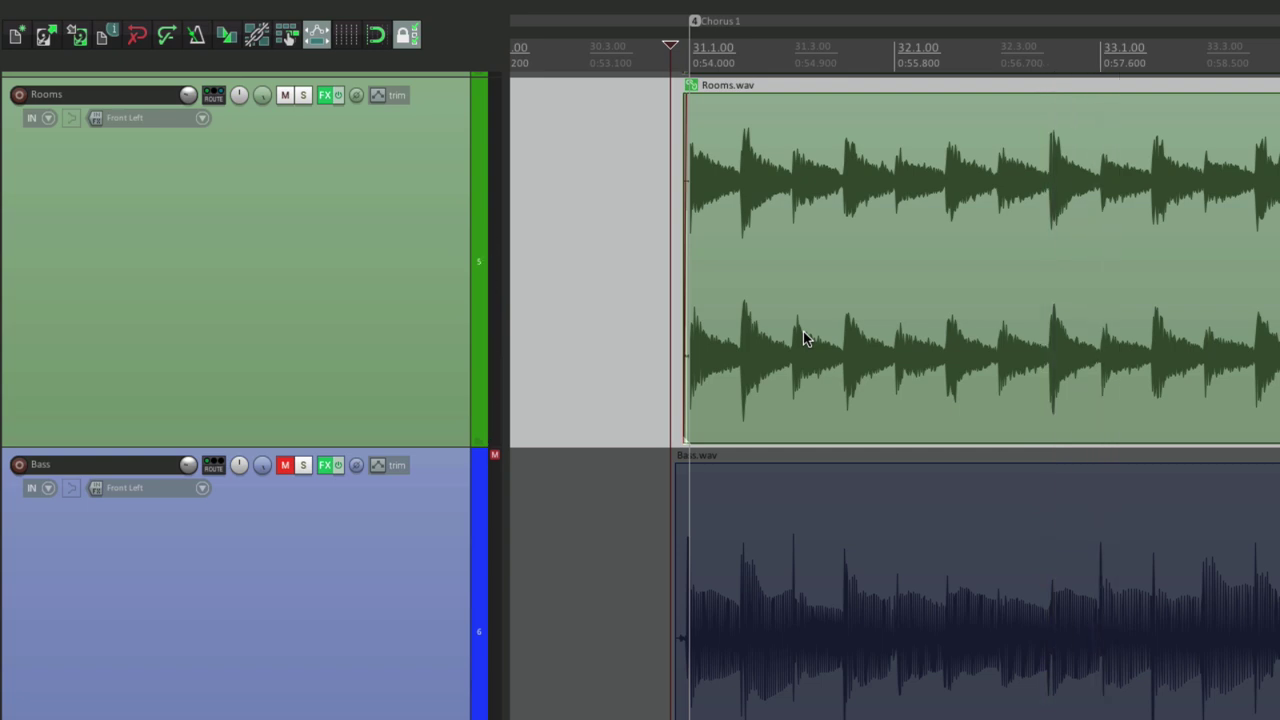
Add ReaComp to the Rooms track with a -30.1 dB threshold and 0.0 ms attack
{"action": "left_click", "coordinate": [337, 93]}
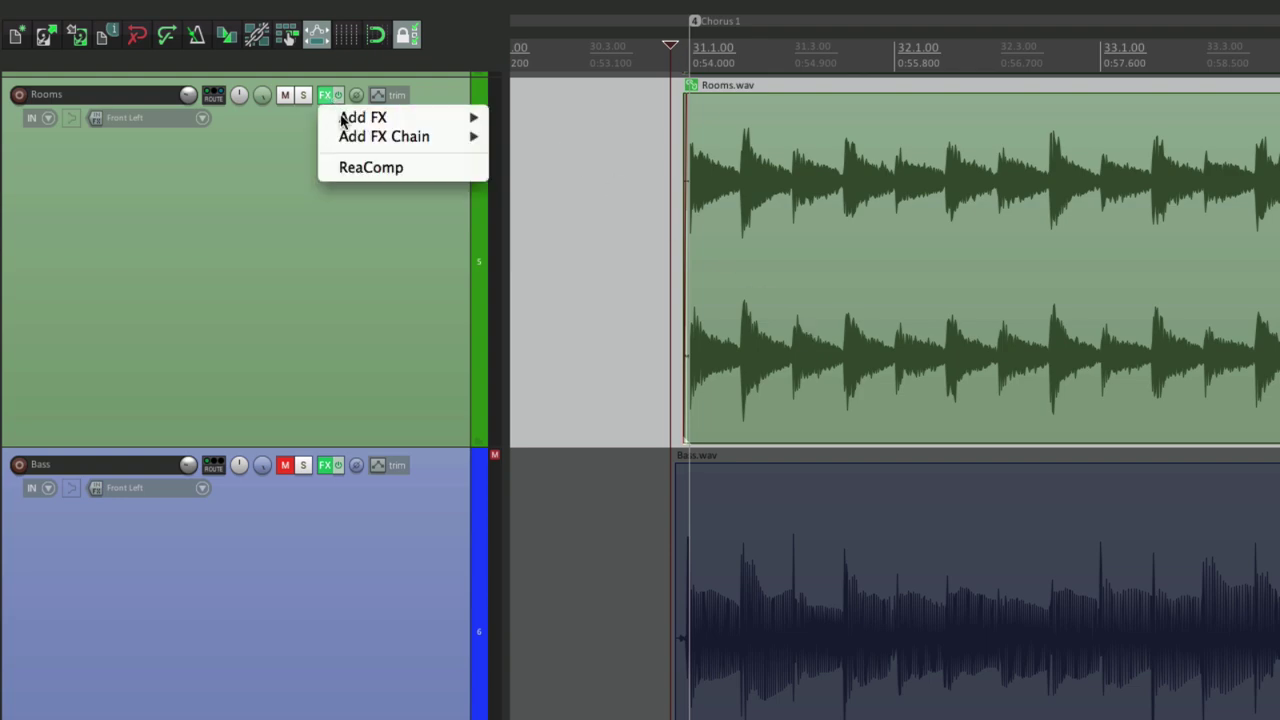
{"action": "left_click", "coordinate": [356, 169]}
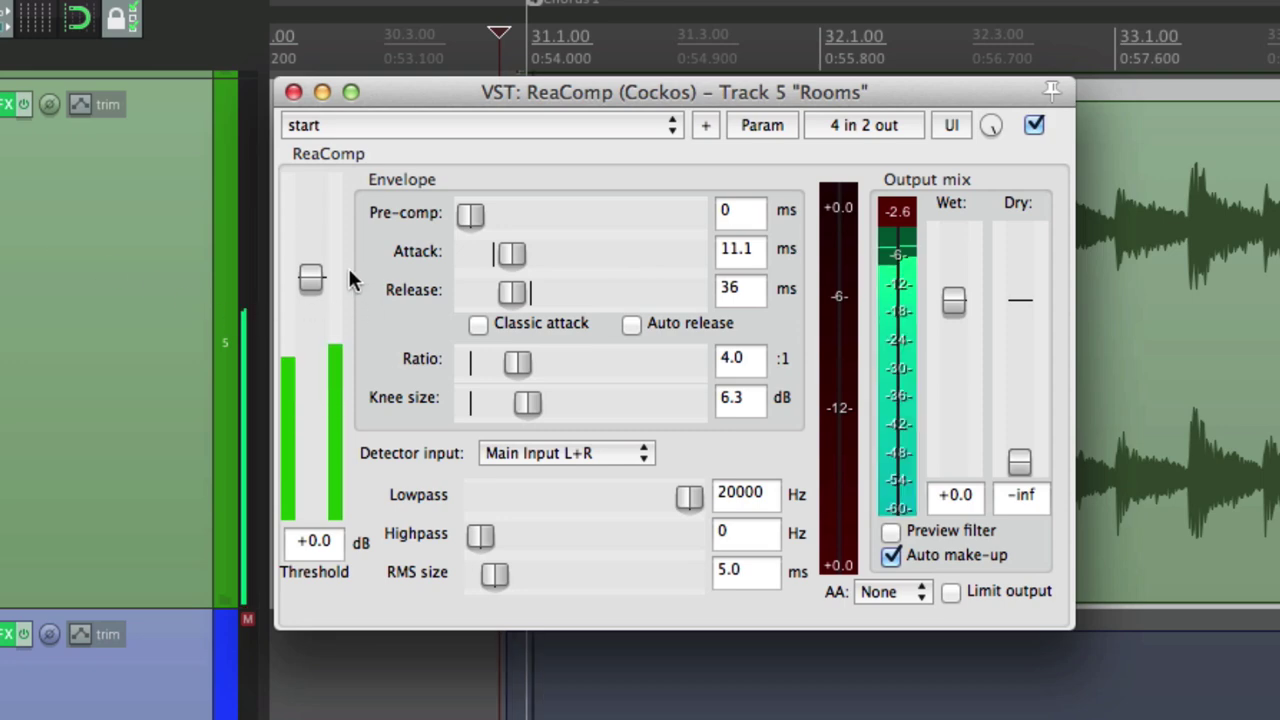
{"action": "left_click_drag", "start_coordinate": [311, 278], "coordinate": [318, 422]}
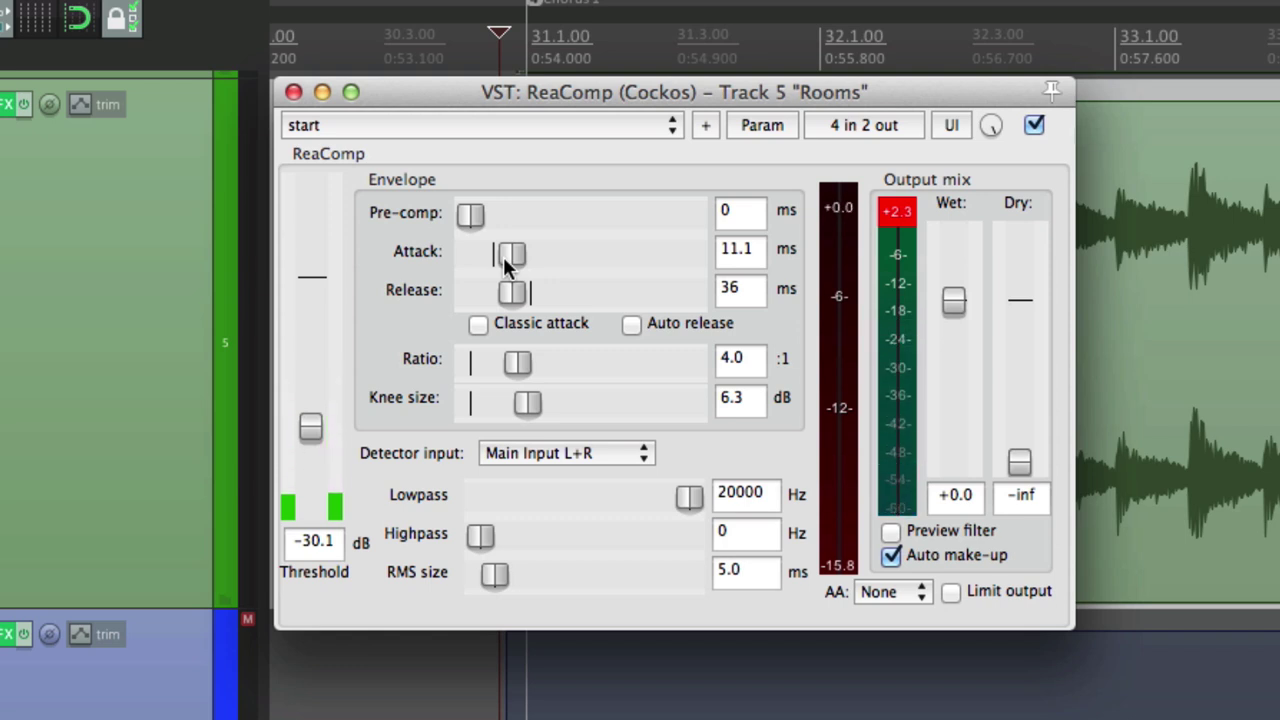
{"action": "left_click_drag", "start_coordinate": [517, 245], "coordinate": [503, 294]}
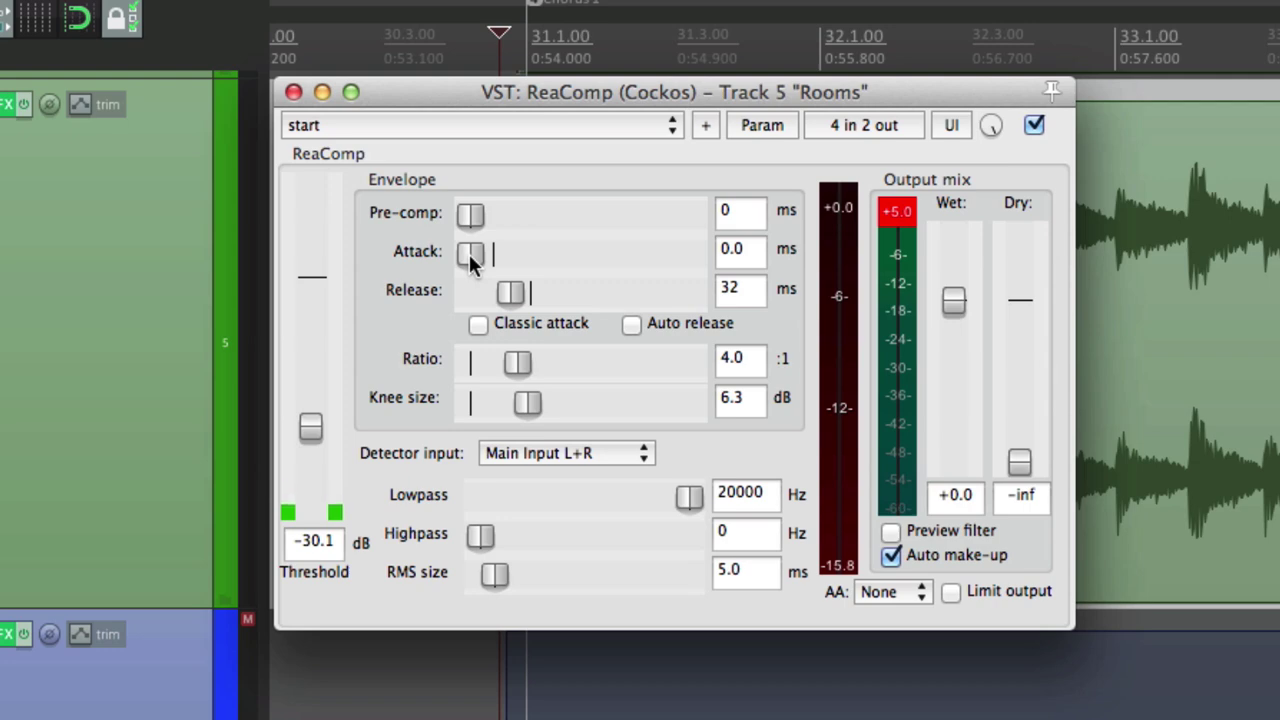
Retune the Rooms ReaComp to 4.5 ms attack, -32.1 dB threshold and 42 ms release
{"action": "left_click_drag", "start_coordinate": [468, 254], "coordinate": [497, 256]}
{"action": "left_click_drag", "start_coordinate": [510, 291], "coordinate": [472, 334]}
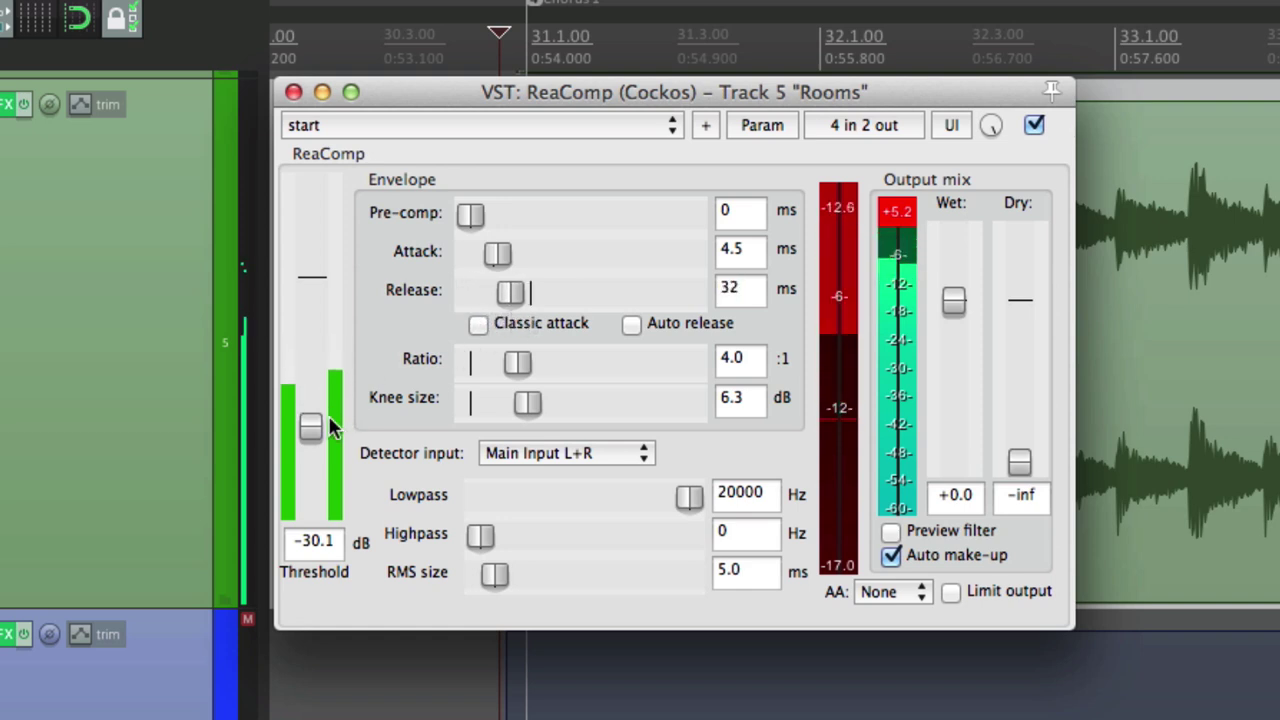
{"action": "left_click_drag", "start_coordinate": [321, 425], "coordinate": [321, 431]}
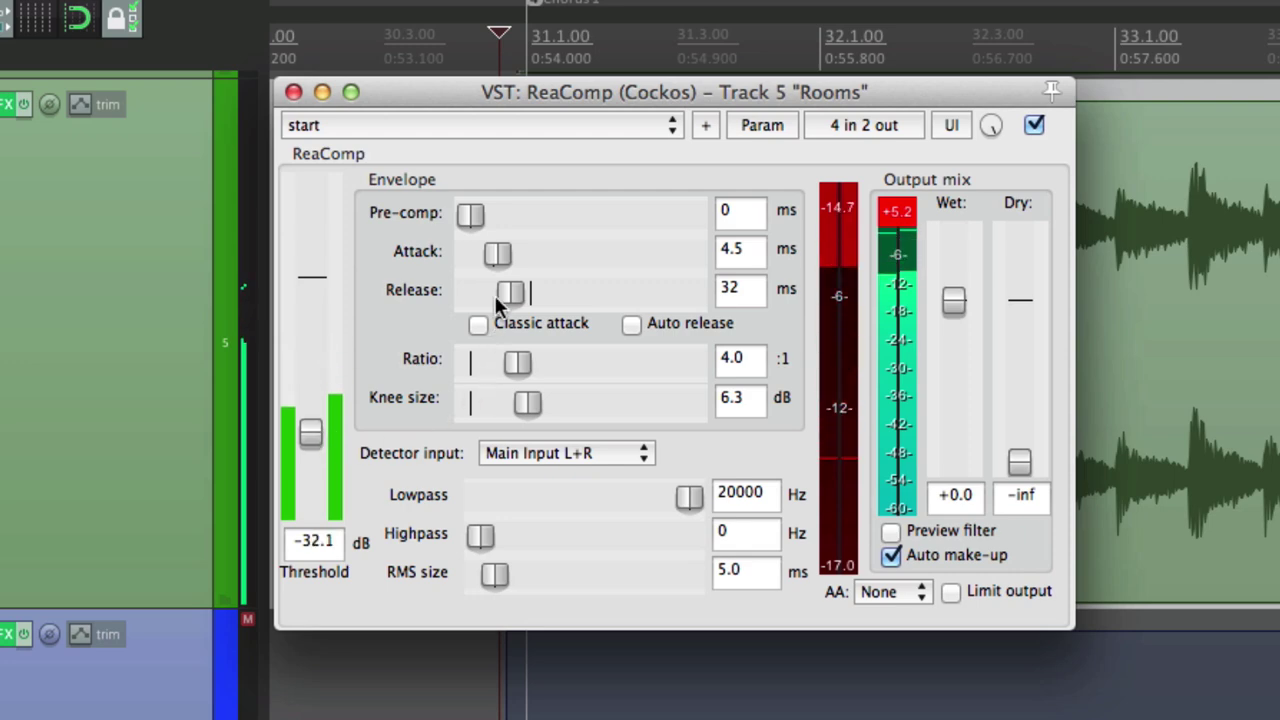
{"action": "mouse_move", "coordinate": [506, 292]}
{"action": "left_mouse_down"}
{"action": "mouse_move", "coordinate": [470, 298]}
{"action": "mouse_move", "coordinate": [508, 310]}
{"action": "left_mouse_up"}
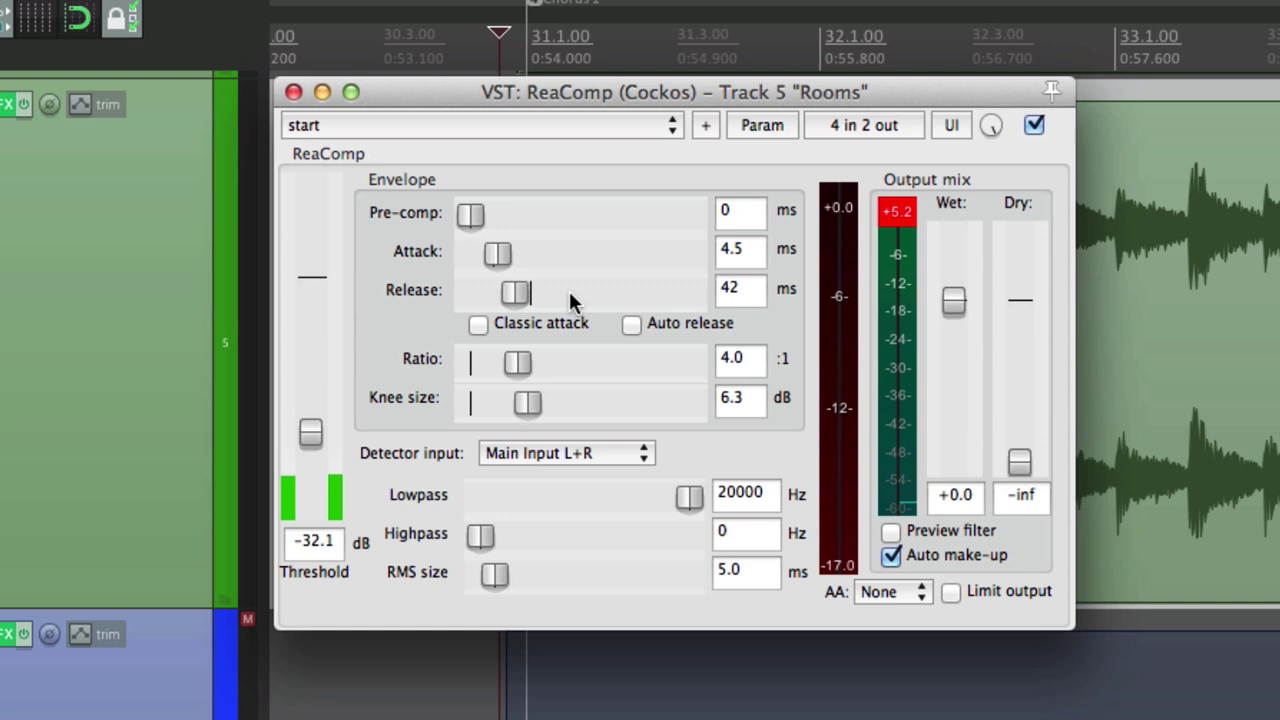
Compare the Rooms compressor against bypass, then set -33.1 dB threshold, 2.3 ms attack, 22 ms release
{"action": "left_click", "coordinate": [1034, 126]}
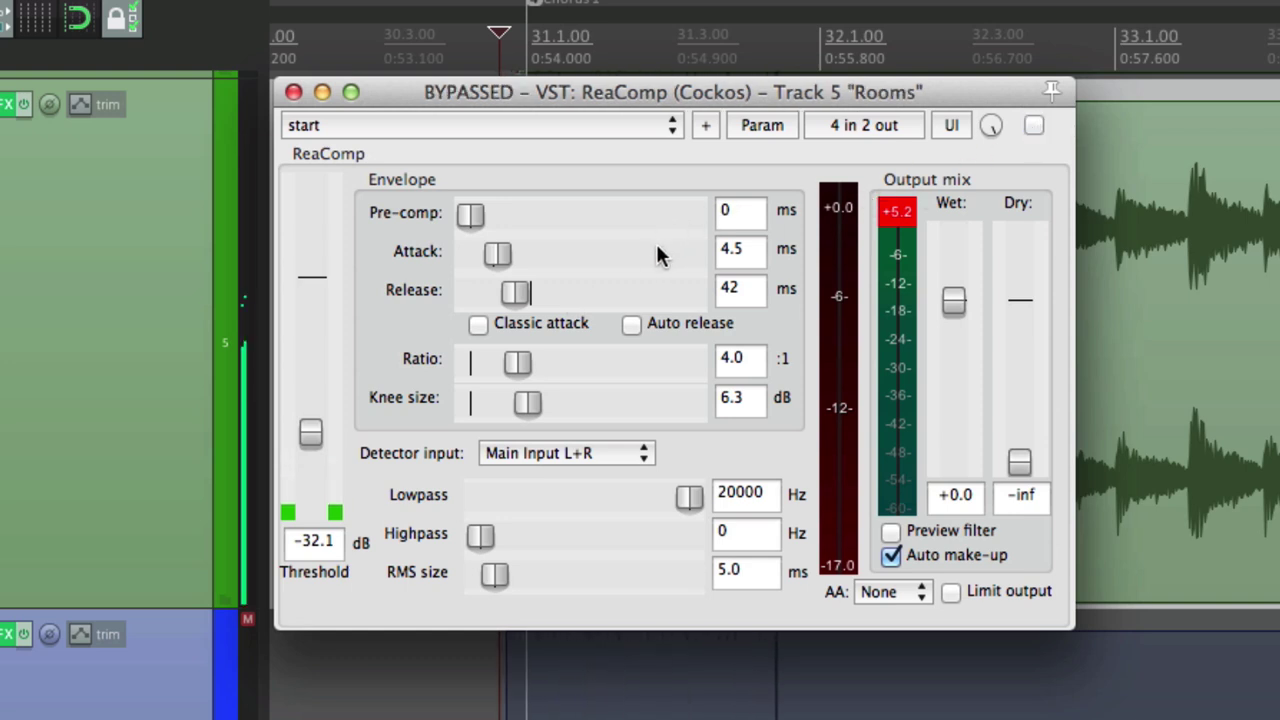
{"action": "left_click", "coordinate": [1035, 126]}
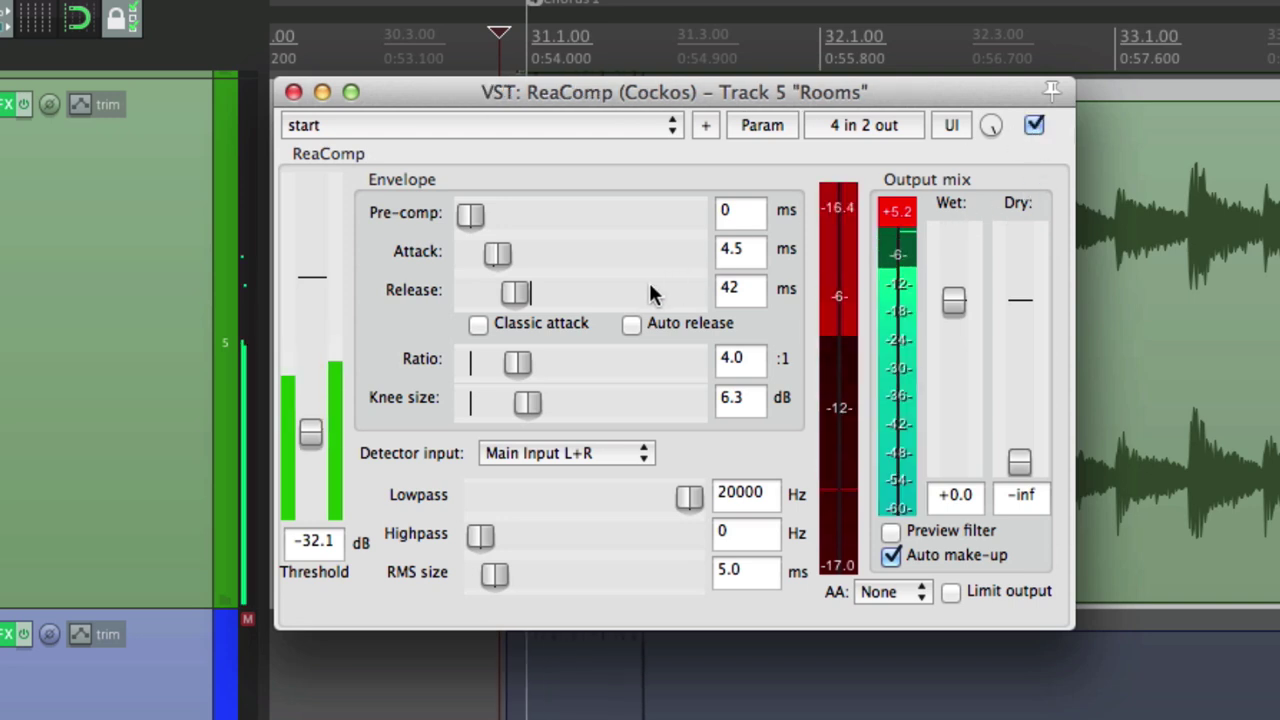
{"action": "mouse_move", "coordinate": [310, 435]}
{"action": "left_mouse_down"}
{"action": "mouse_move", "coordinate": [308, 450]}
{"action": "mouse_move", "coordinate": [310, 435]}
{"action": "left_mouse_up"}
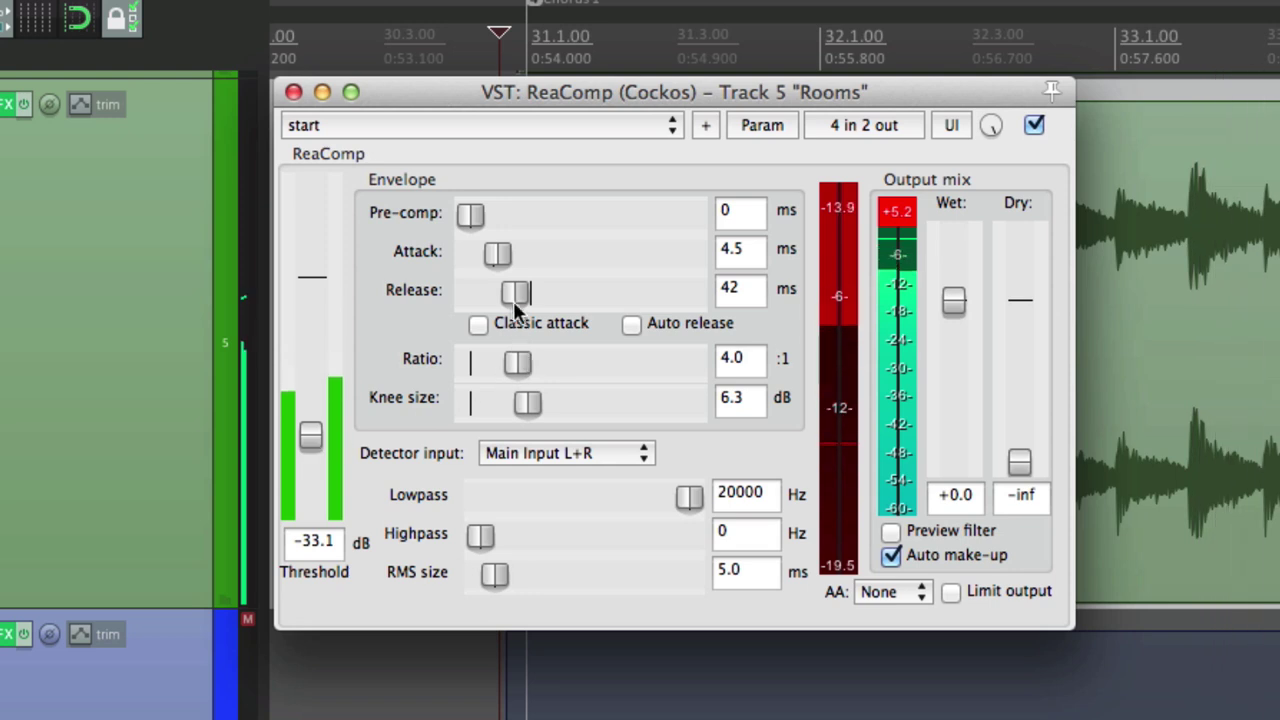
{"action": "mouse_move", "coordinate": [514, 306]}
{"action": "left_mouse_down"}
{"action": "mouse_move", "coordinate": [477, 307]}
{"action": "mouse_move", "coordinate": [566, 303]}
{"action": "mouse_move", "coordinate": [506, 302]}
{"action": "left_mouse_up"}
{"action": "mouse_move", "coordinate": [508, 258]}
{"action": "left_mouse_down"}
{"action": "mouse_move", "coordinate": [575, 258]}
{"action": "mouse_move", "coordinate": [496, 256]}
{"action": "left_mouse_up"}
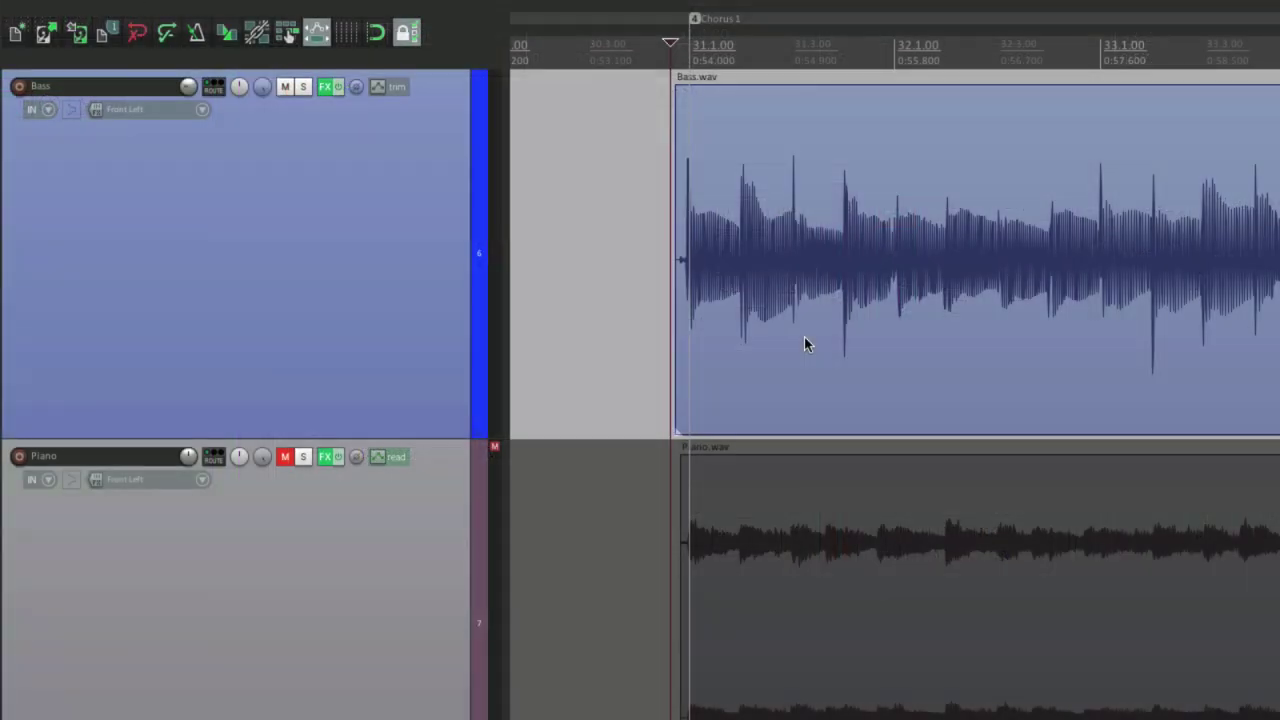
Start playback to hear the Bass track
{"action": "key", "text": "space"}
Open the Bass ReaComp and set -19.5 dB threshold, 13.7 ms attack, 34 ms release, 8.3:1 ratio
{"action": "right_click", "coordinate": [323, 88]}
{"action": "left_click", "coordinate": [336, 162]}
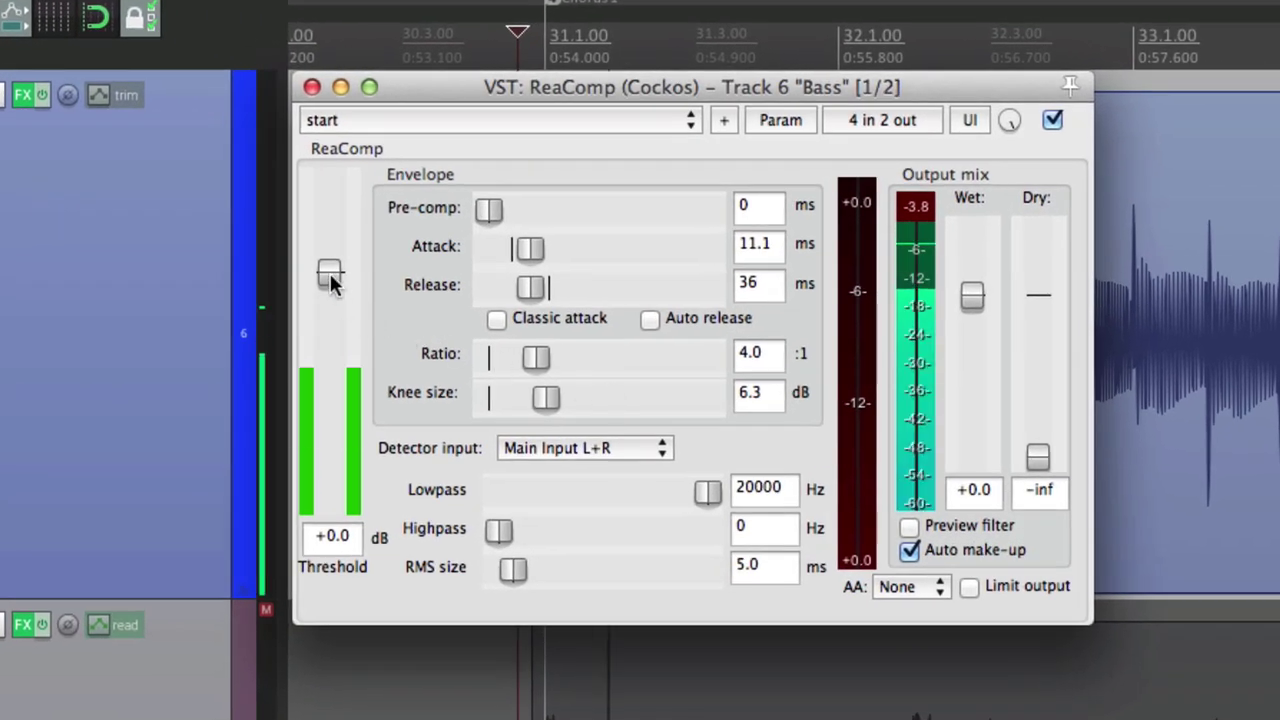
{"action": "left_click_drag", "start_coordinate": [331, 274], "coordinate": [337, 393]}
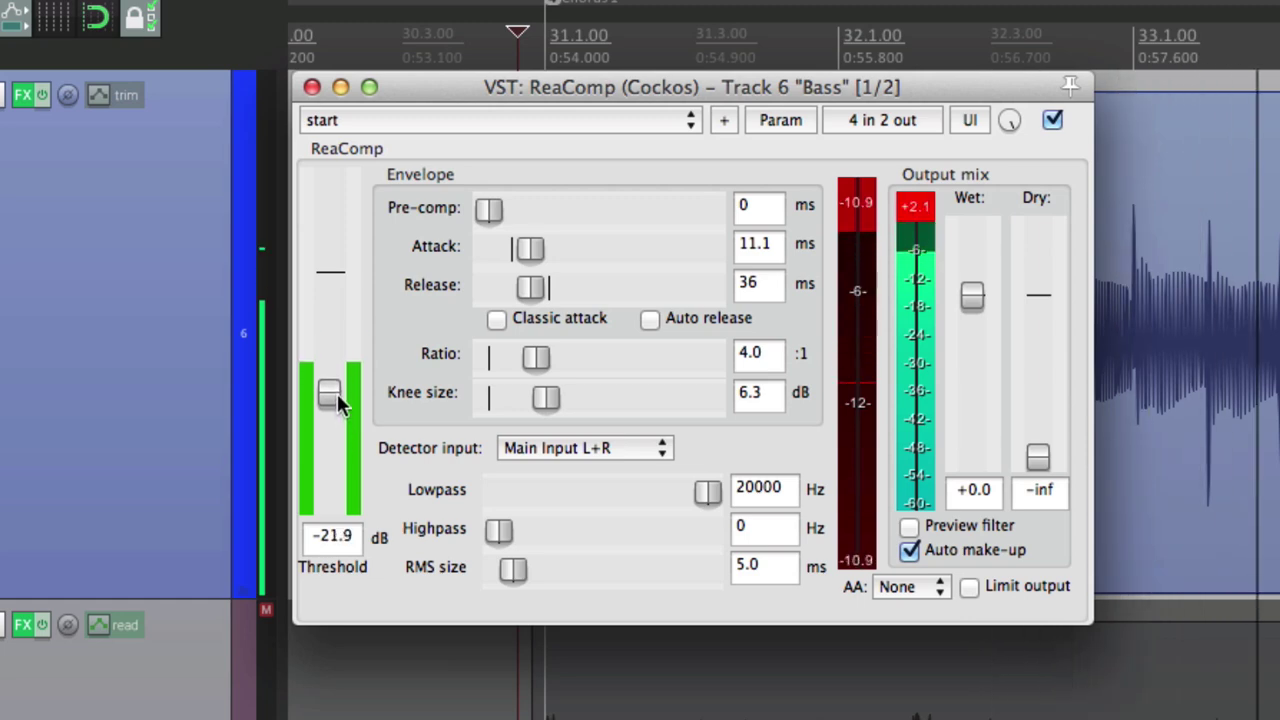
{"action": "left_click_drag", "start_coordinate": [539, 247], "coordinate": [586, 259]}
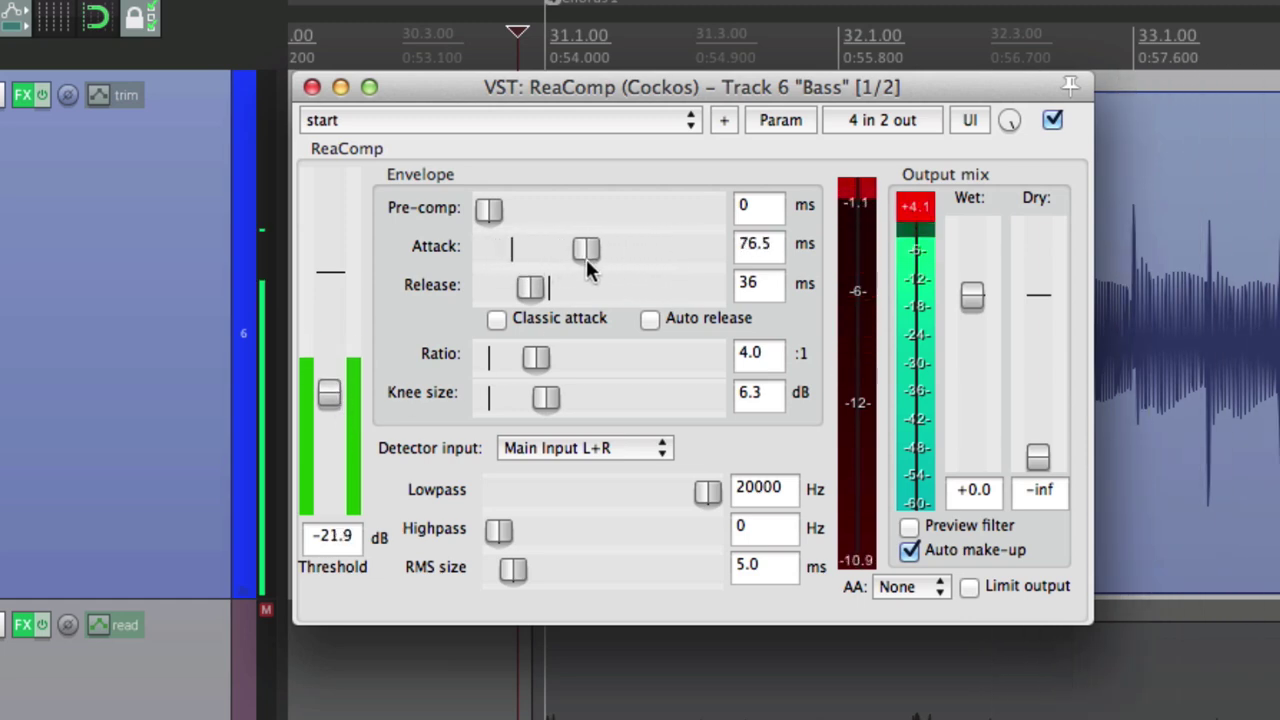
{"action": "left_click_drag", "start_coordinate": [529, 289], "coordinate": [554, 309]}
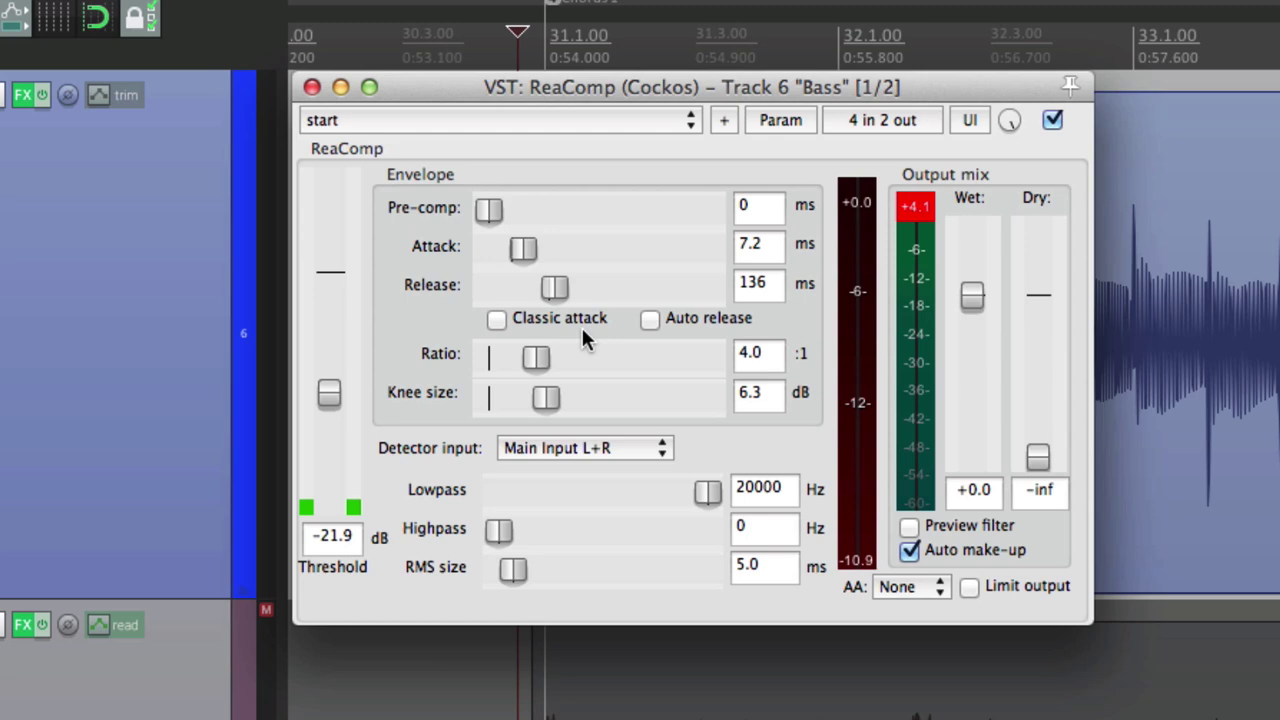
{"action": "left_click_drag", "start_coordinate": [554, 285], "coordinate": [542, 309]}
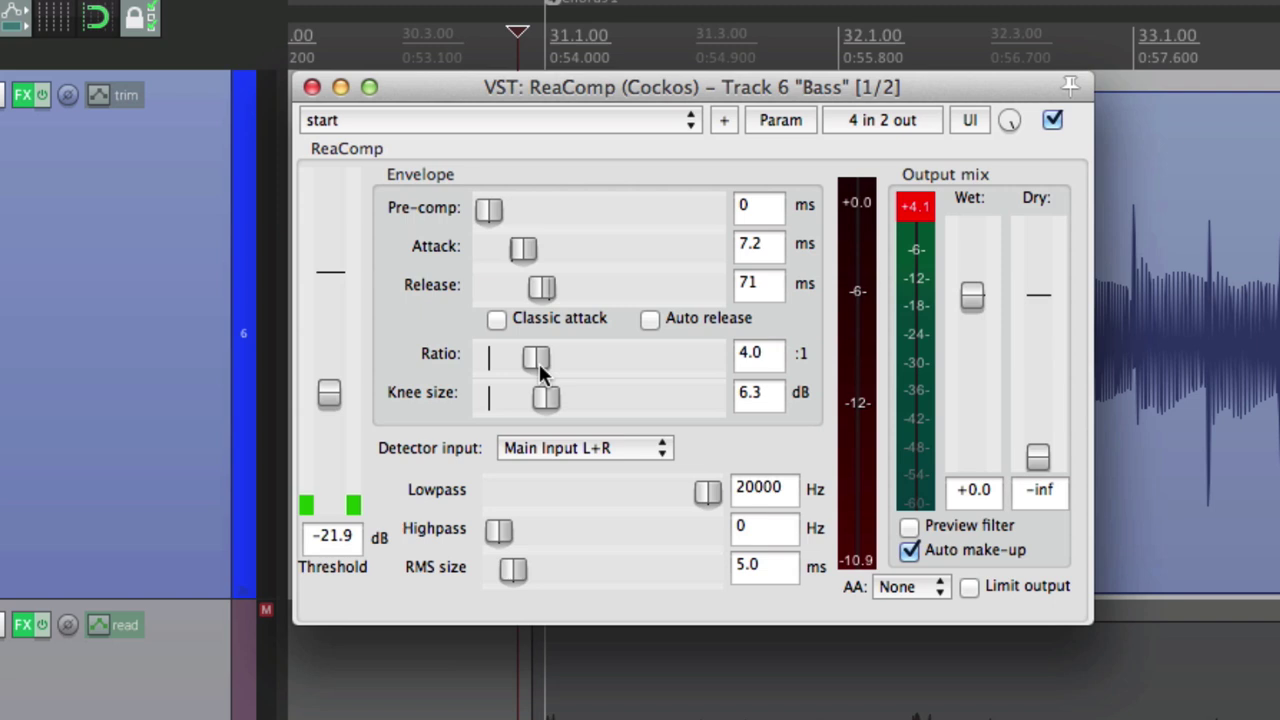
{"action": "mouse_move", "coordinate": [540, 365]}
{"action": "left_mouse_down"}
{"action": "mouse_move", "coordinate": [568, 363]}
{"action": "mouse_move", "coordinate": [558, 366]}
{"action": "left_mouse_up"}
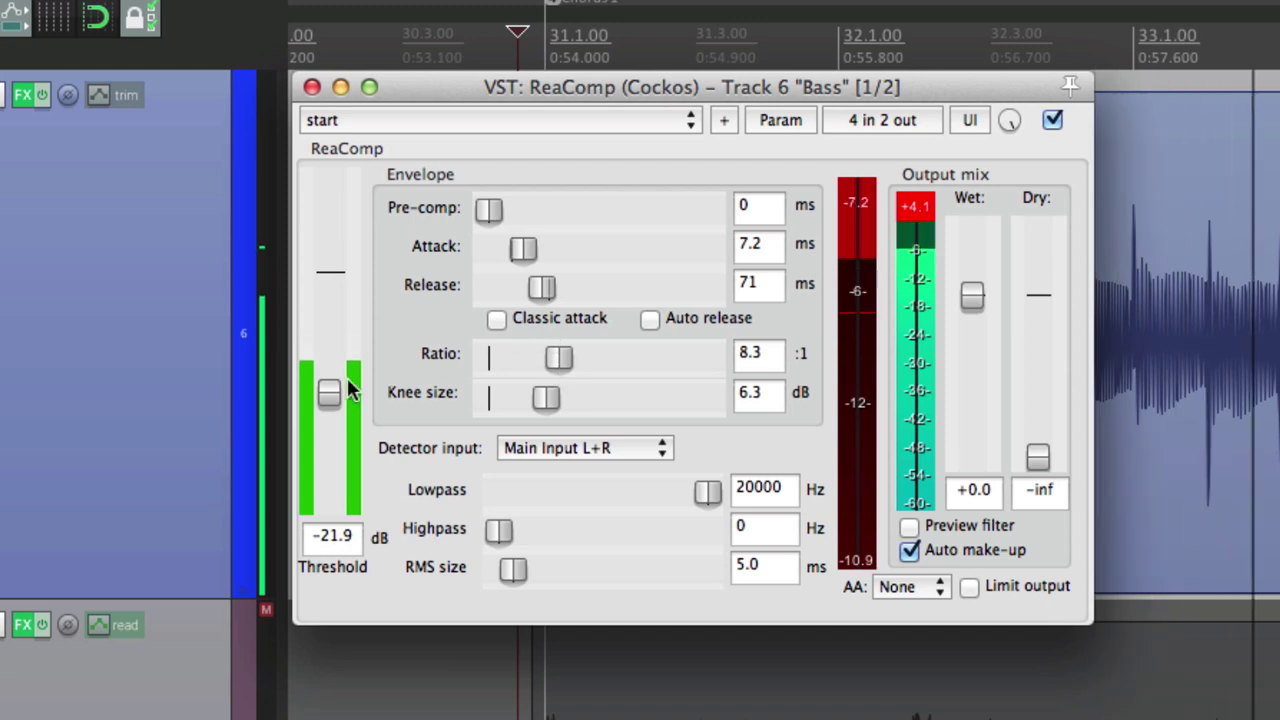
{"action": "left_click_drag", "start_coordinate": [329, 393], "coordinate": [329, 383]}
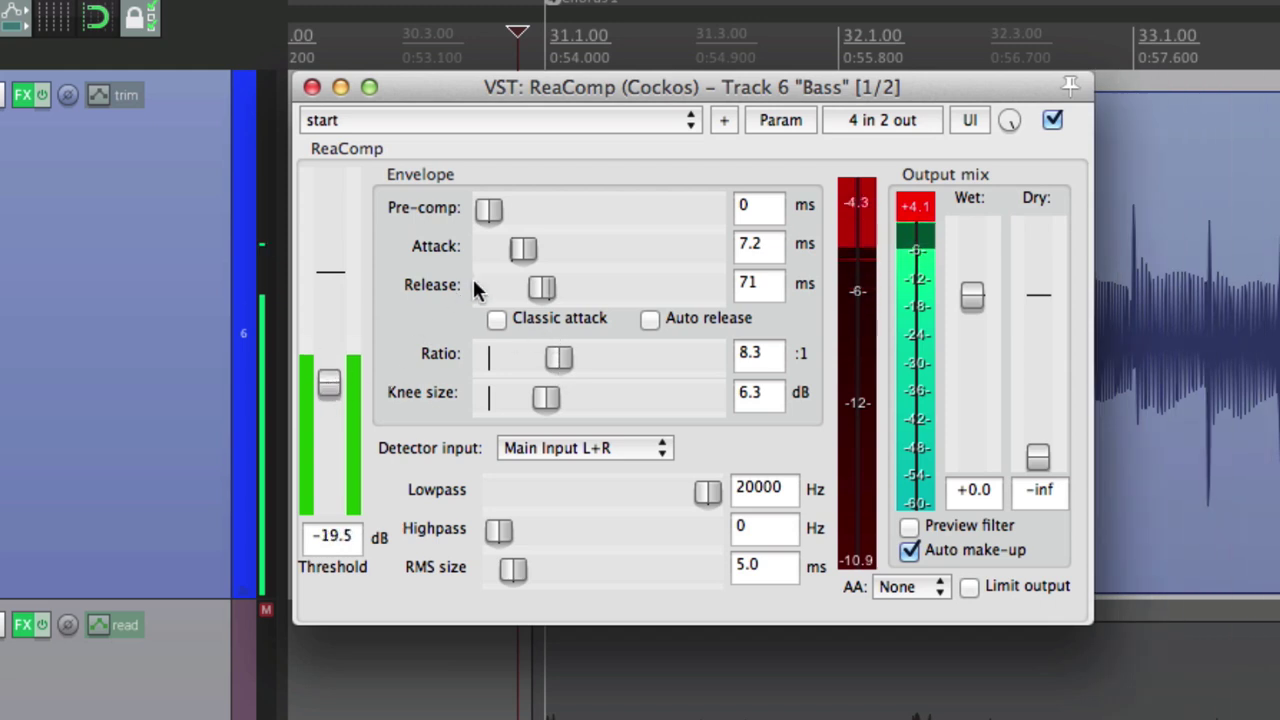
{"action": "mouse_move", "coordinate": [514, 251]}
{"action": "left_mouse_down"}
{"action": "mouse_move", "coordinate": [548, 283]}
{"action": "mouse_move", "coordinate": [527, 290]}
{"action": "mouse_move", "coordinate": [536, 251]}
{"action": "left_mouse_up"}
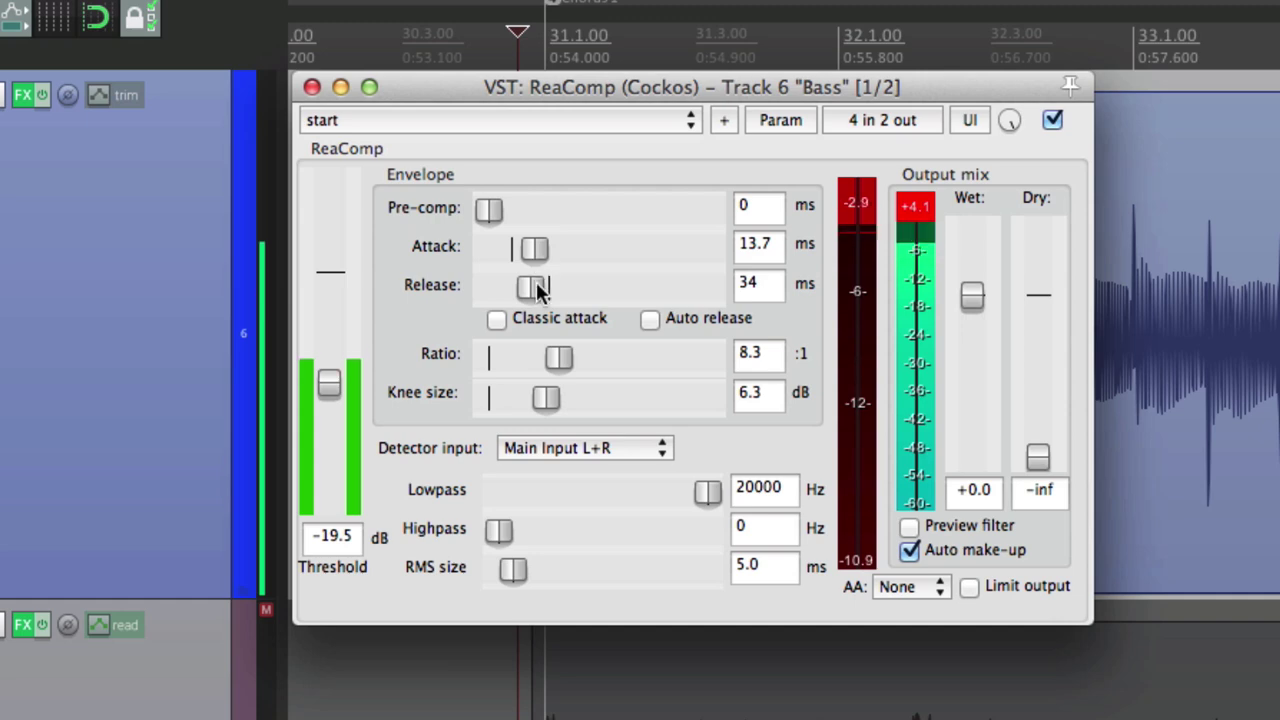
Toggle the Bass compressor's bypass off and back on to compare the sound
{"action": "left_click", "coordinate": [1052, 121]}
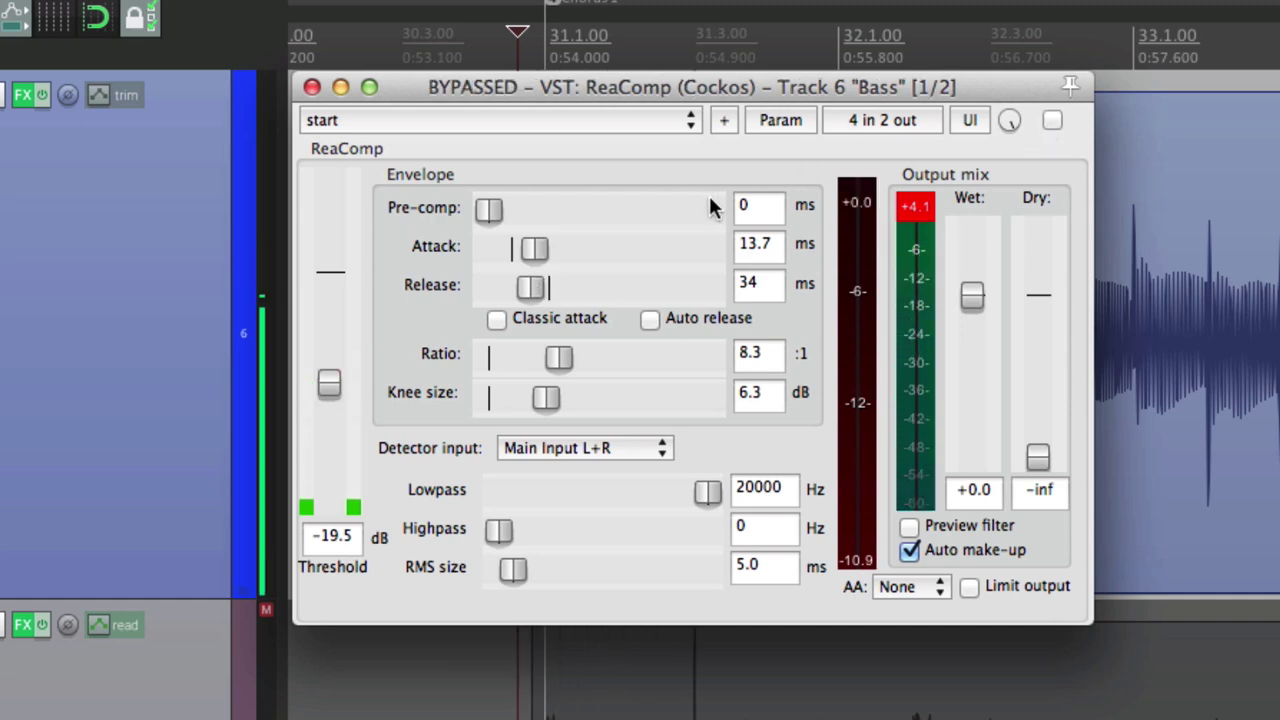
{"action": "left_click", "coordinate": [1052, 121]}
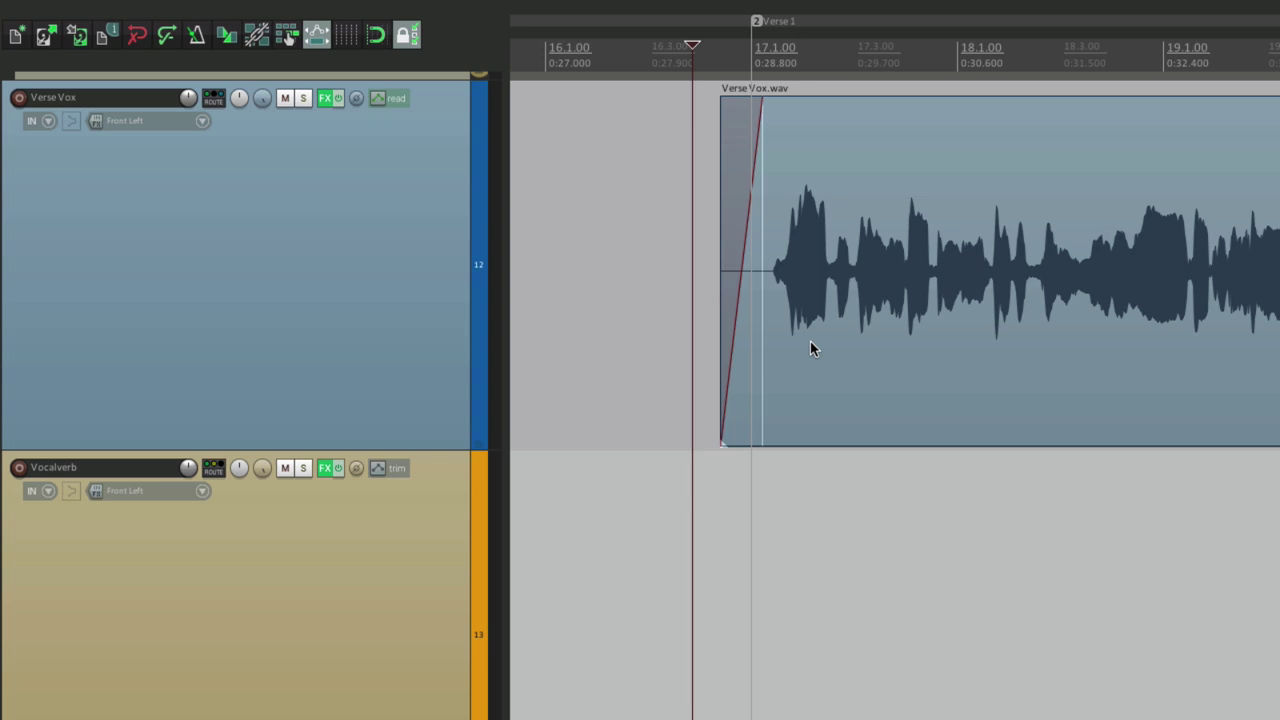
Start playback and insert a ReaComp compressor on the Verse Vox track
{"action": "key", "text": "space"}
{"action": "right_click", "coordinate": [325, 102]}
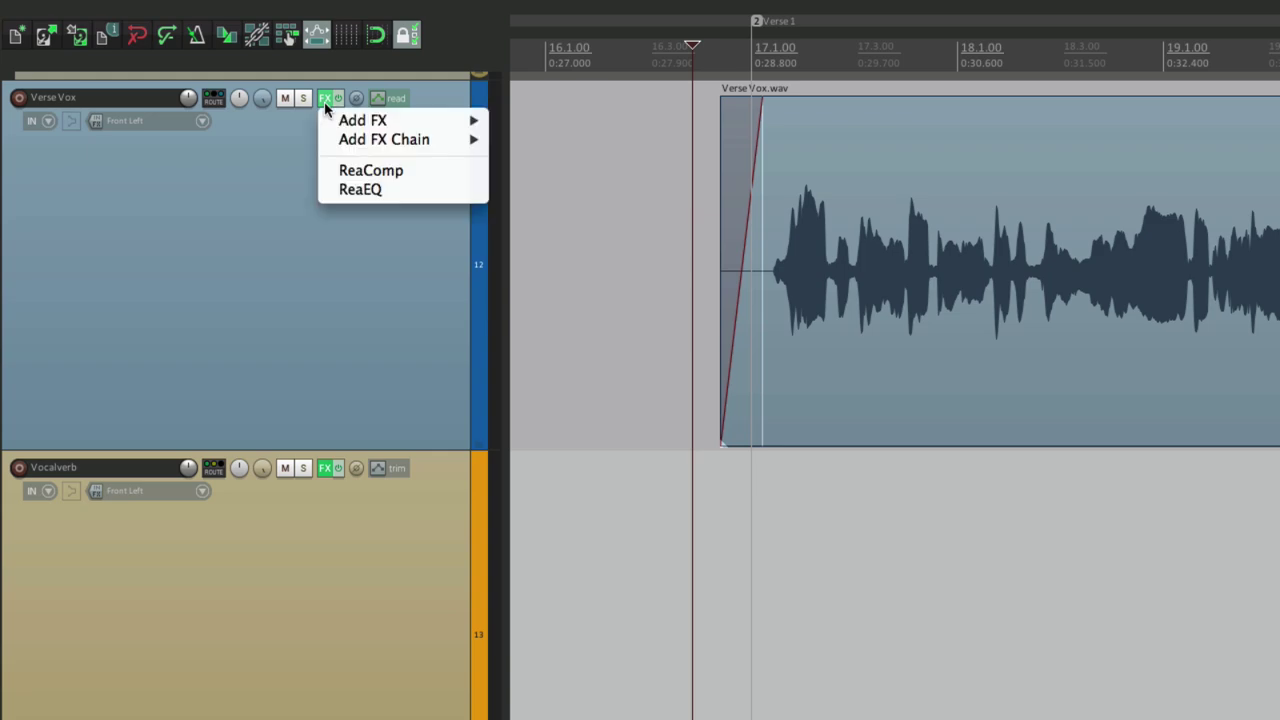
{"action": "left_click", "coordinate": [331, 171]}
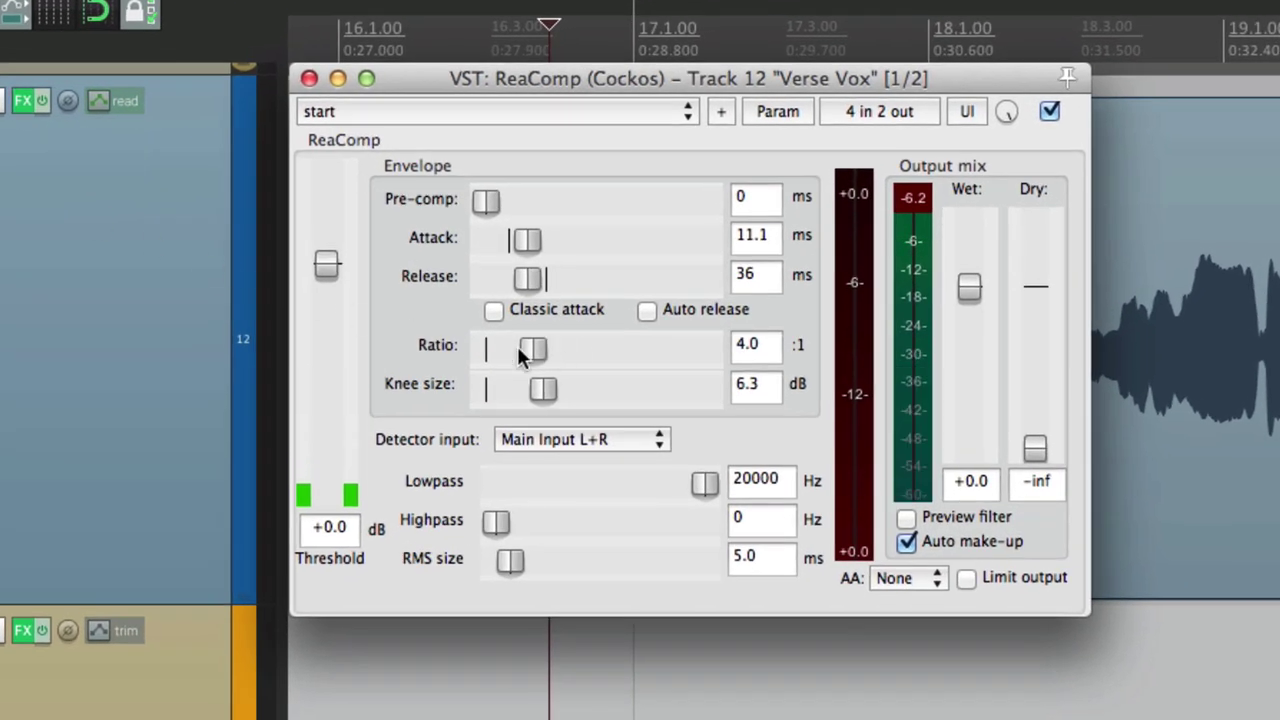
Dial the Verse Vox ReaComp to a -18.9 dB threshold and 8.2 ms attack
{"action": "left_click_drag", "start_coordinate": [325, 264], "coordinate": [324, 376]}
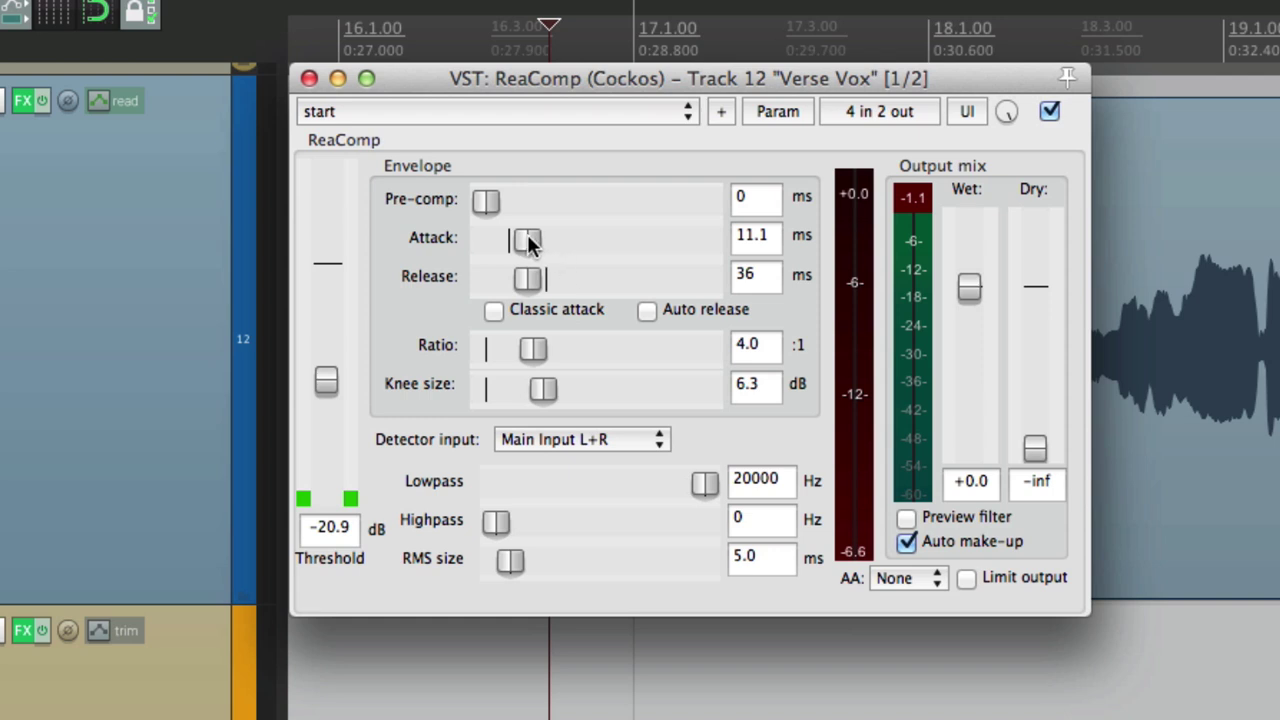
{"action": "left_click_drag", "start_coordinate": [521, 245], "coordinate": [451, 258]}
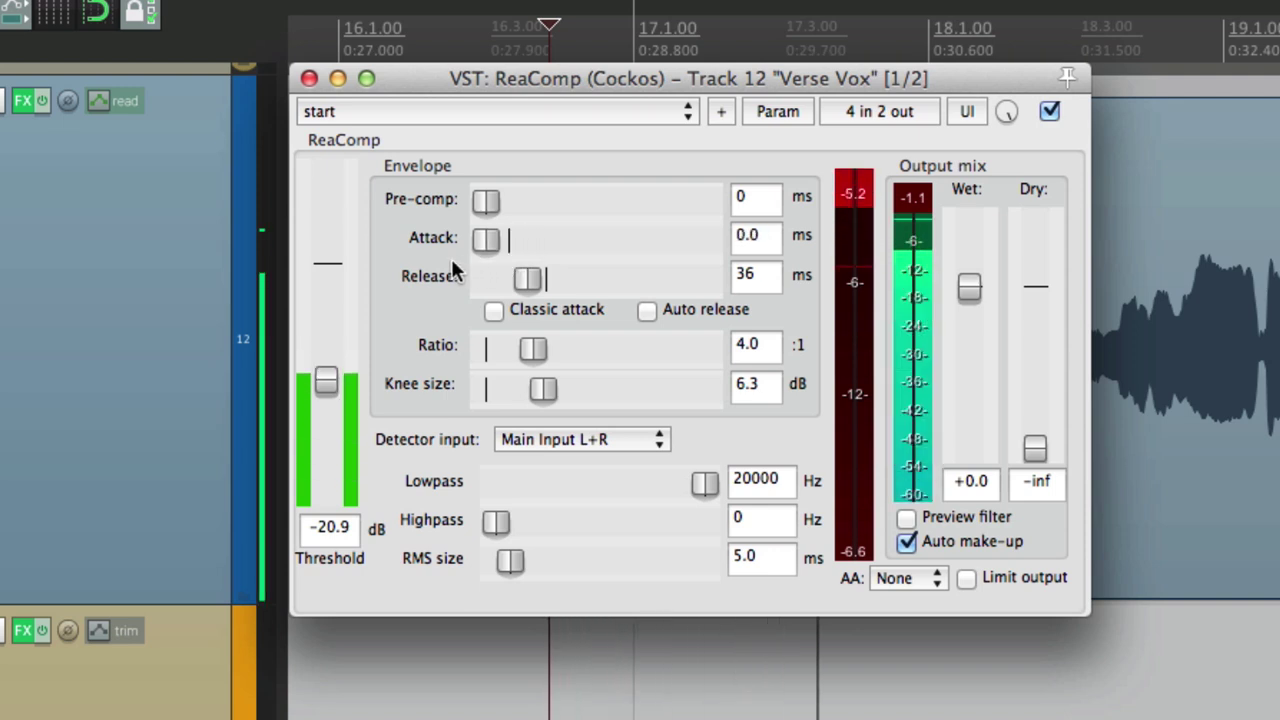
{"action": "left_click_drag", "start_coordinate": [326, 381], "coordinate": [326, 409]}
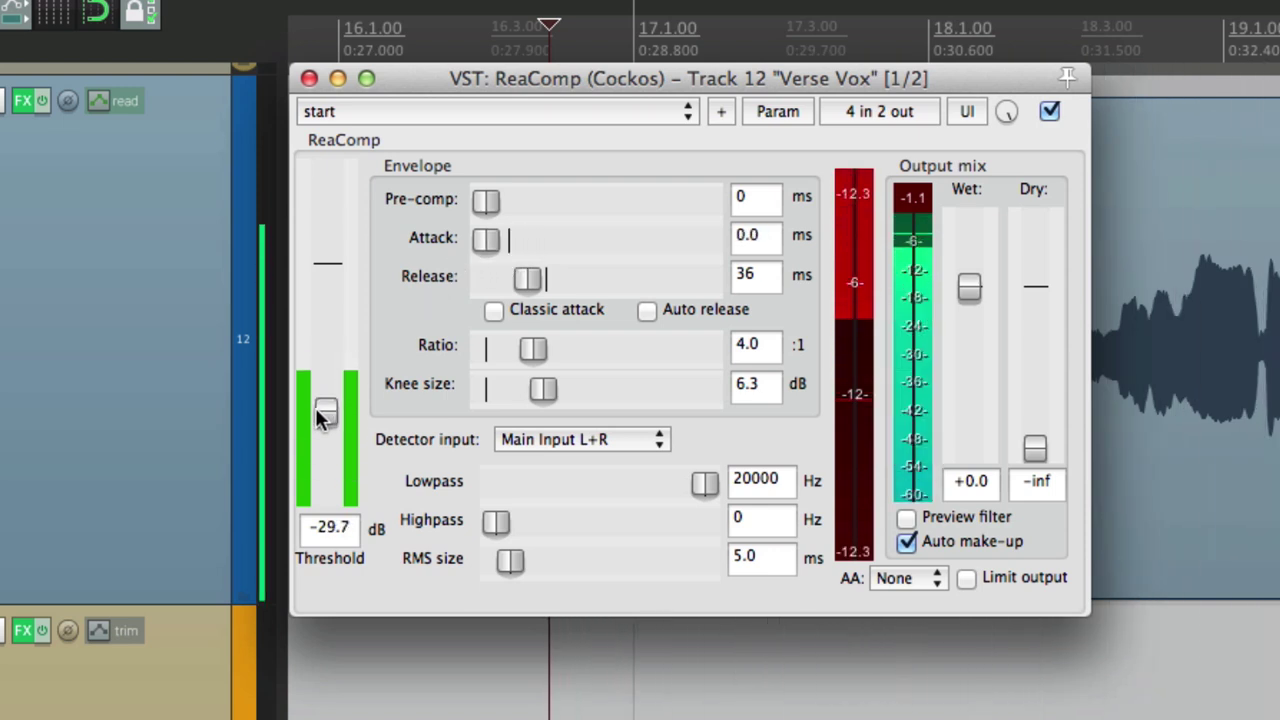
{"action": "left_click_drag", "start_coordinate": [487, 241], "coordinate": [524, 241]}
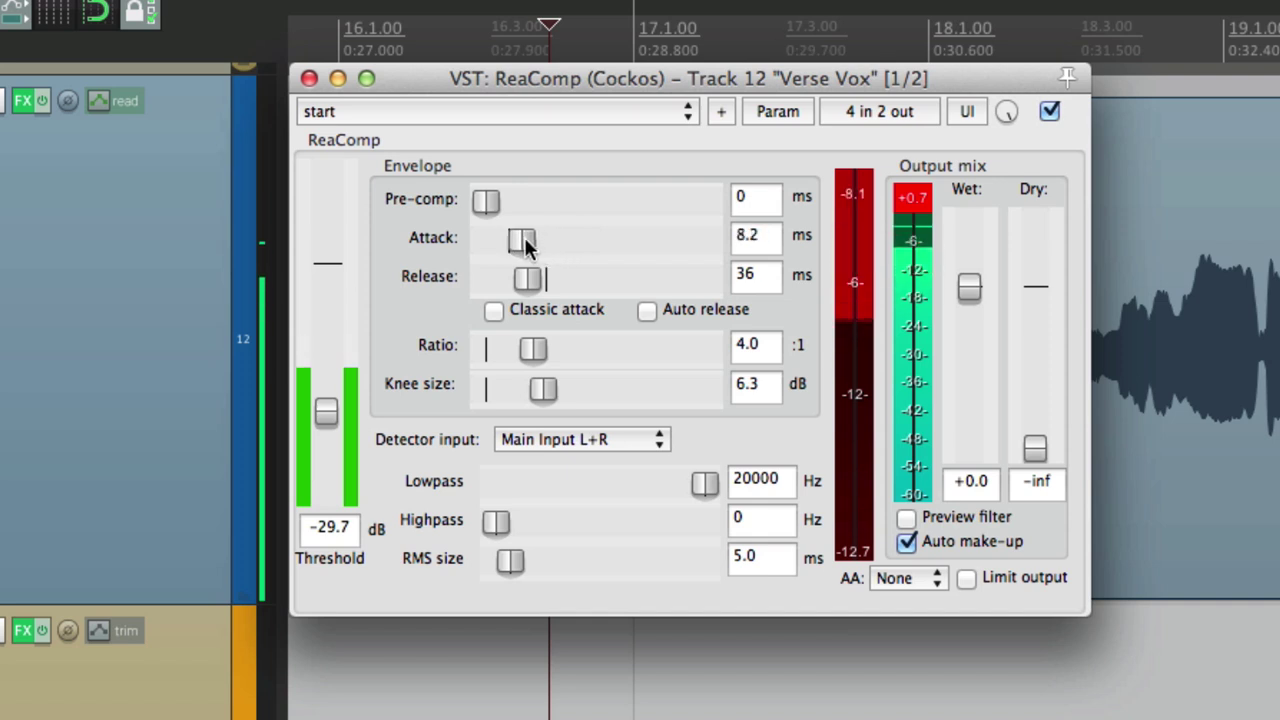
{"action": "left_click_drag", "start_coordinate": [322, 400], "coordinate": [337, 369]}
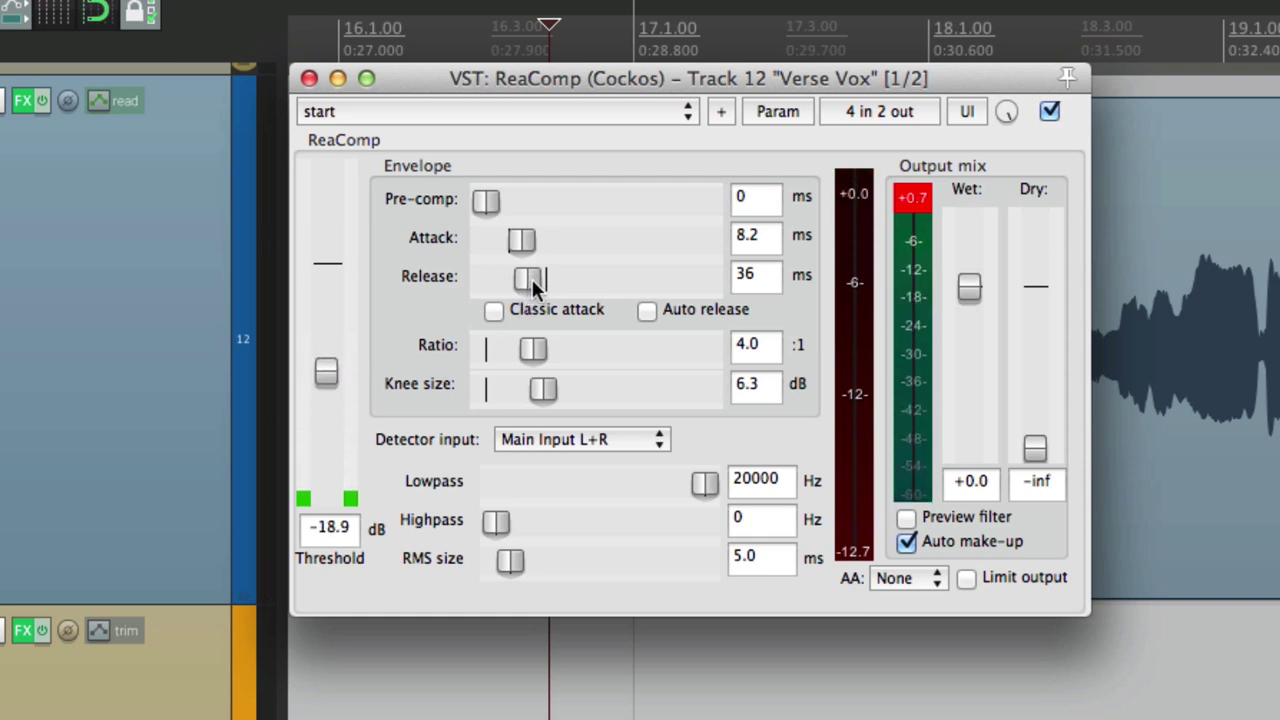
Shorten the Verse Vox release to 3 ms and settle the threshold at -21.7 dB
{"action": "mouse_move", "coordinate": [529, 279]}
{"action": "left_mouse_down"}
{"action": "mouse_move", "coordinate": [494, 278]}
{"action": "mouse_move", "coordinate": [508, 288]}
{"action": "left_mouse_up"}
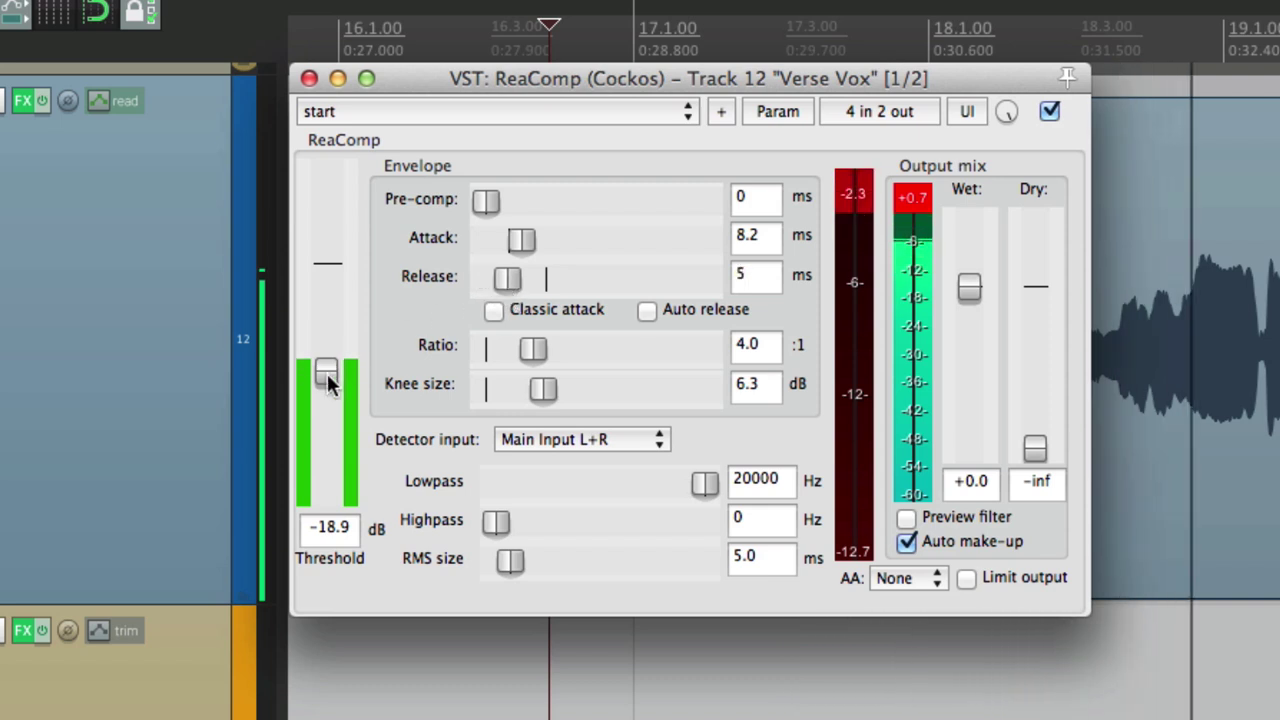
{"action": "left_click_drag", "start_coordinate": [330, 385], "coordinate": [331, 414]}
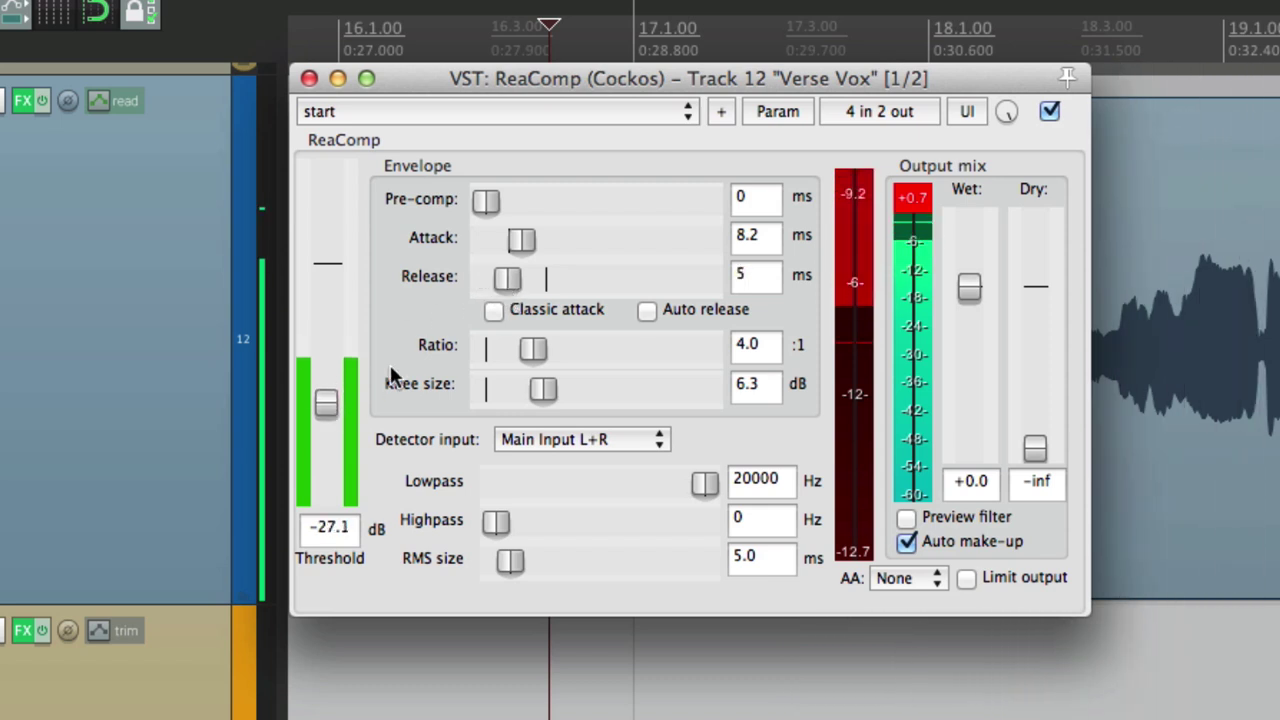
{"action": "left_click_drag", "start_coordinate": [500, 276], "coordinate": [533, 288]}
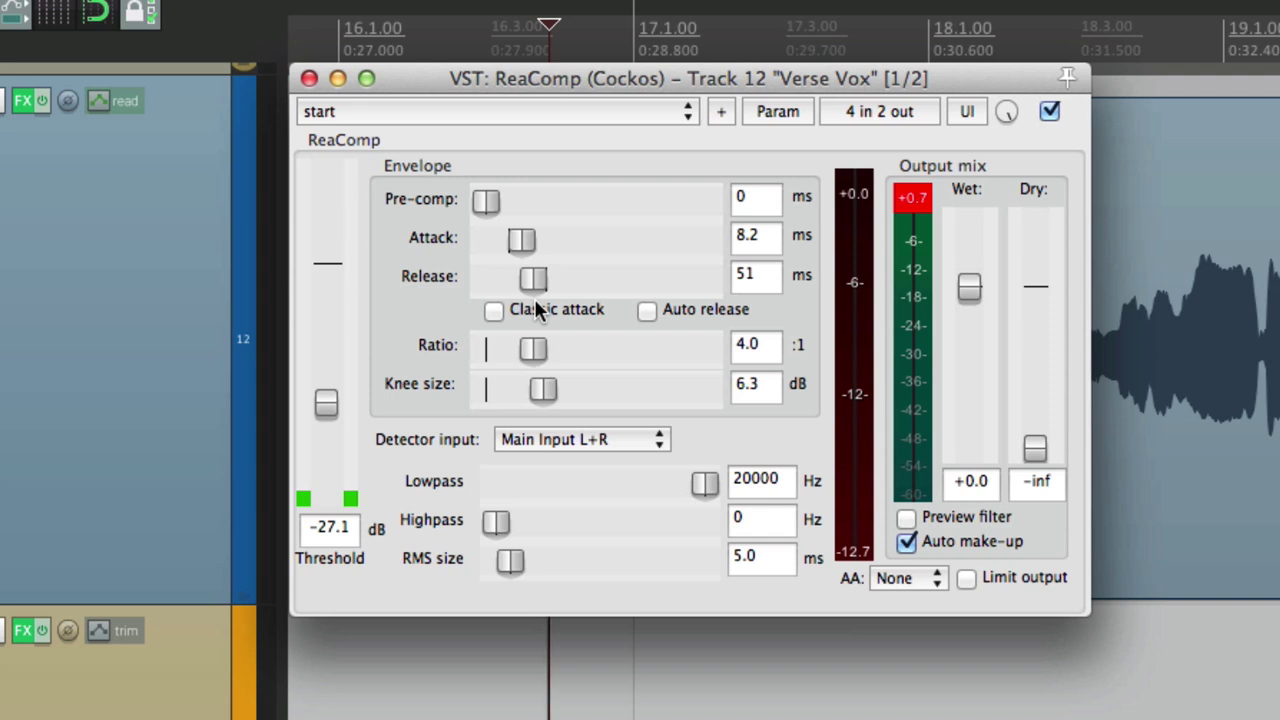
{"action": "left_click_drag", "start_coordinate": [533, 284], "coordinate": [505, 295]}
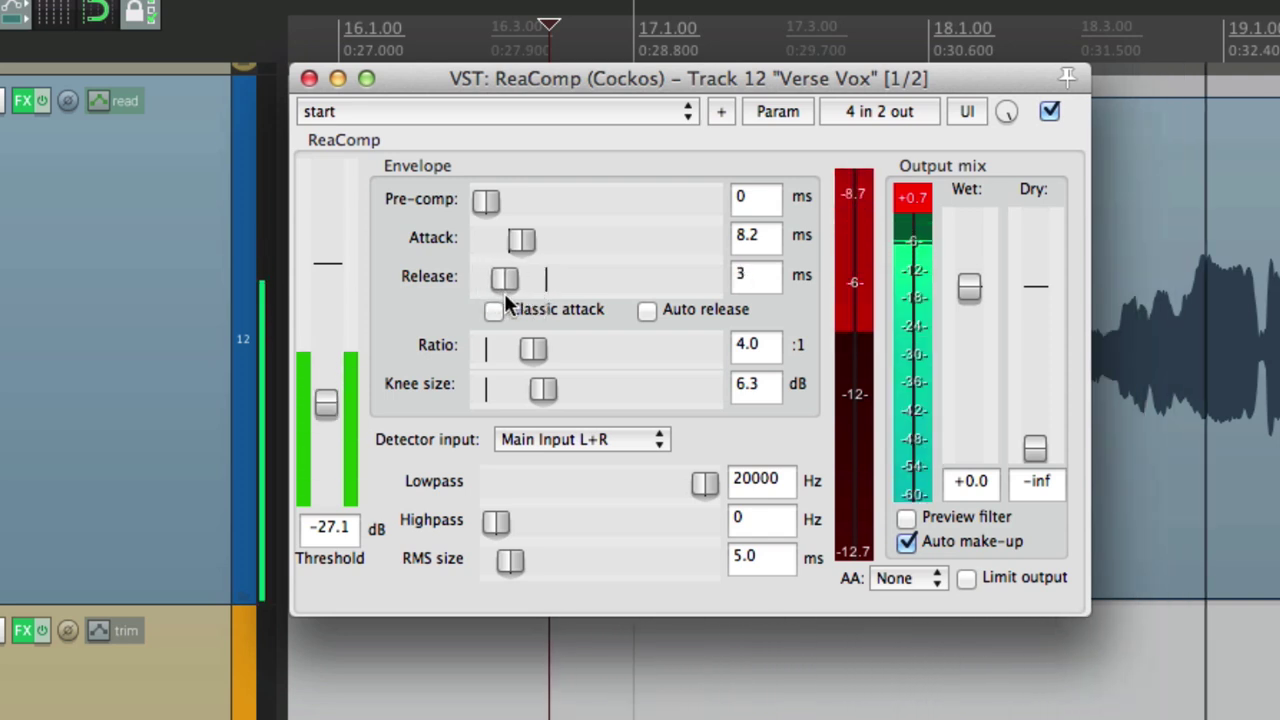
{"action": "left_click_drag", "start_coordinate": [330, 403], "coordinate": [331, 386]}
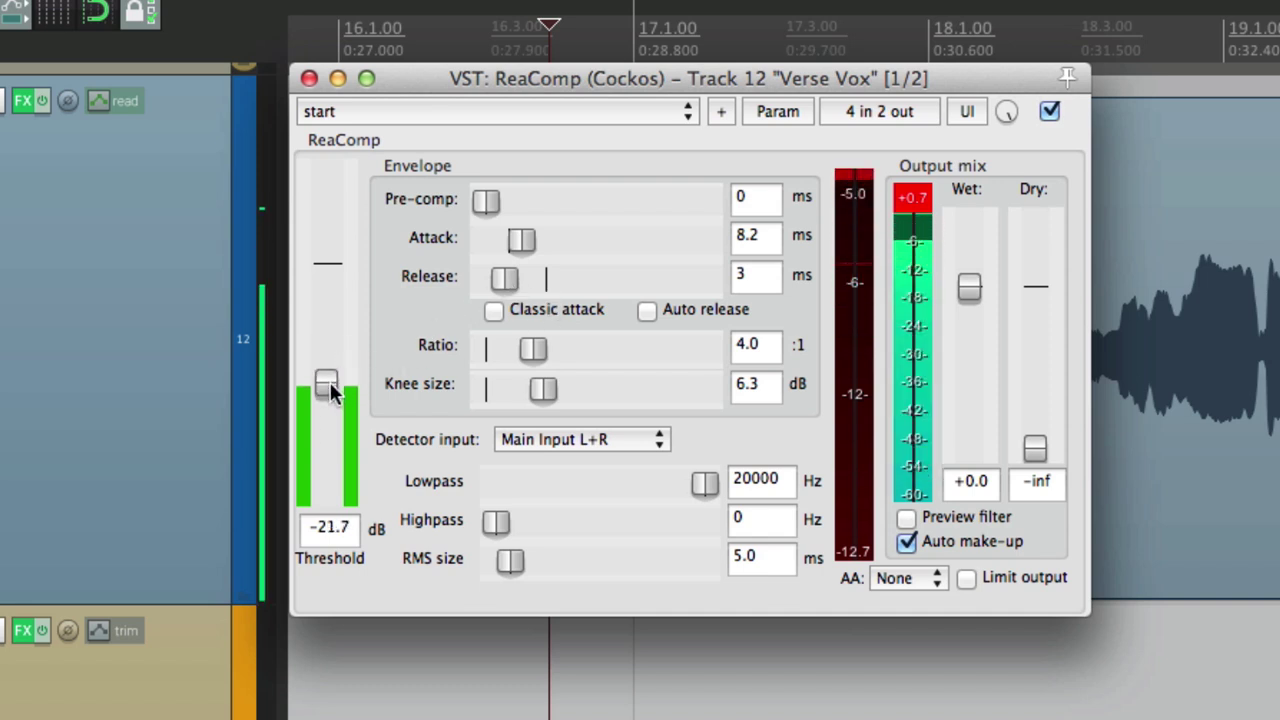
{"action": "left_click_drag", "start_coordinate": [331, 383], "coordinate": [331, 382]}
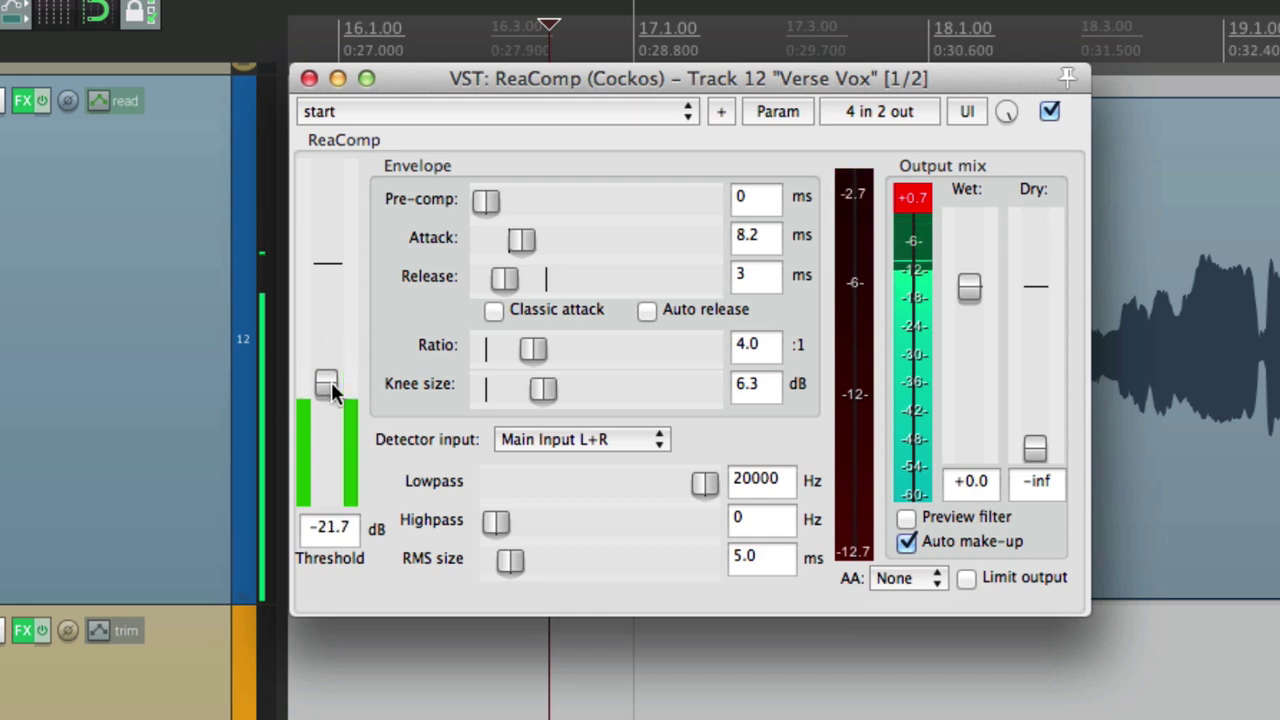
Compare the vocal compressor against bypass, then set attack to 8.8 ms and release to 5 ms
{"action": "left_click", "coordinate": [1049, 111]}
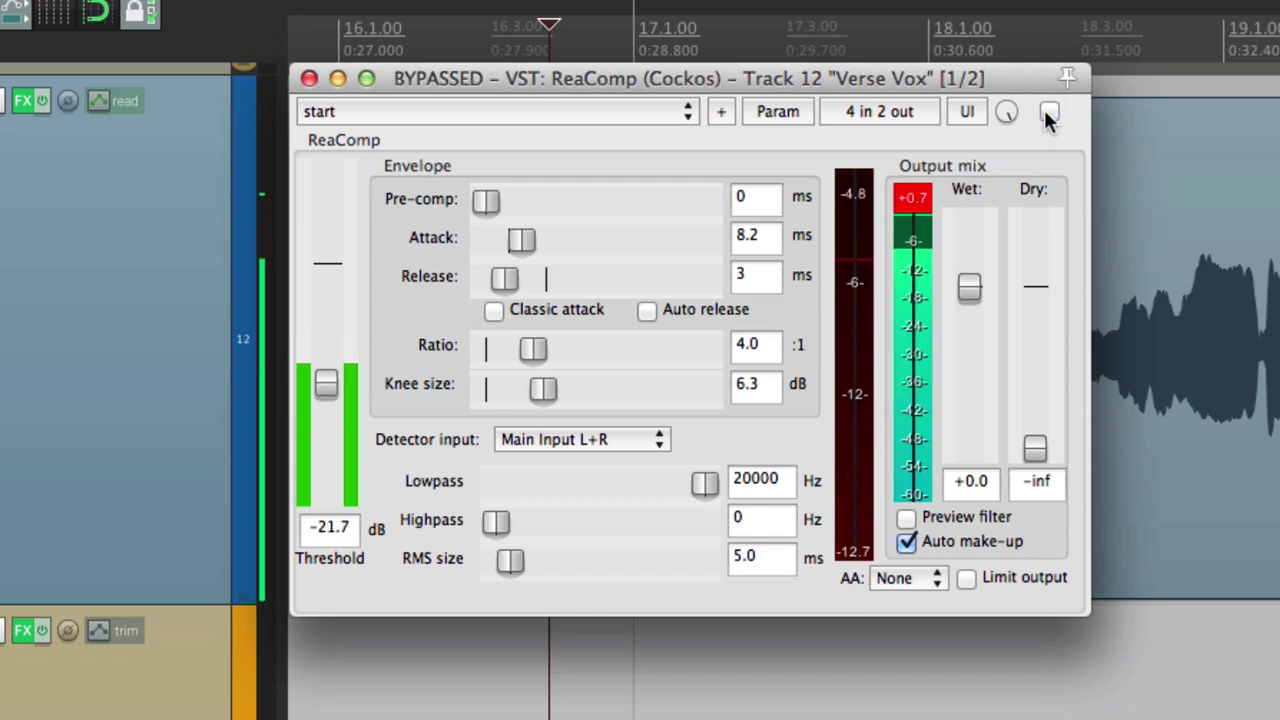
{"action": "left_click", "coordinate": [1049, 111]}
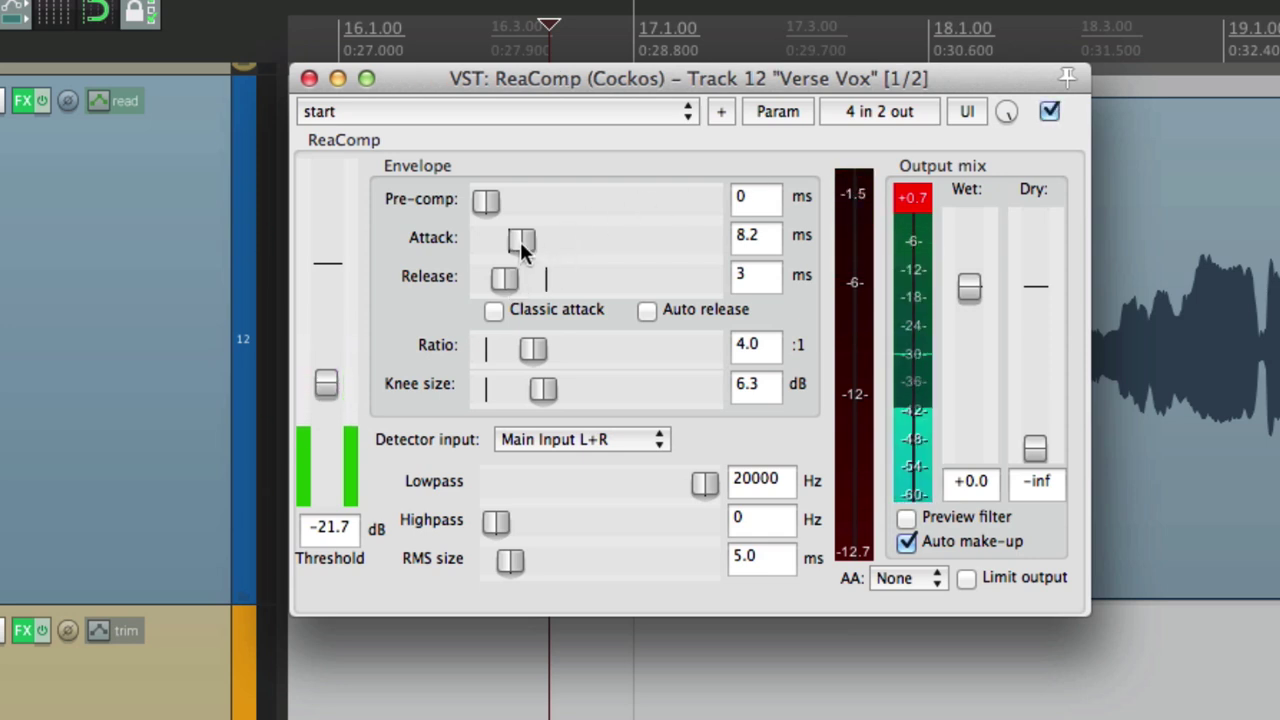
{"action": "left_click_drag", "start_coordinate": [520, 241], "coordinate": [511, 284]}
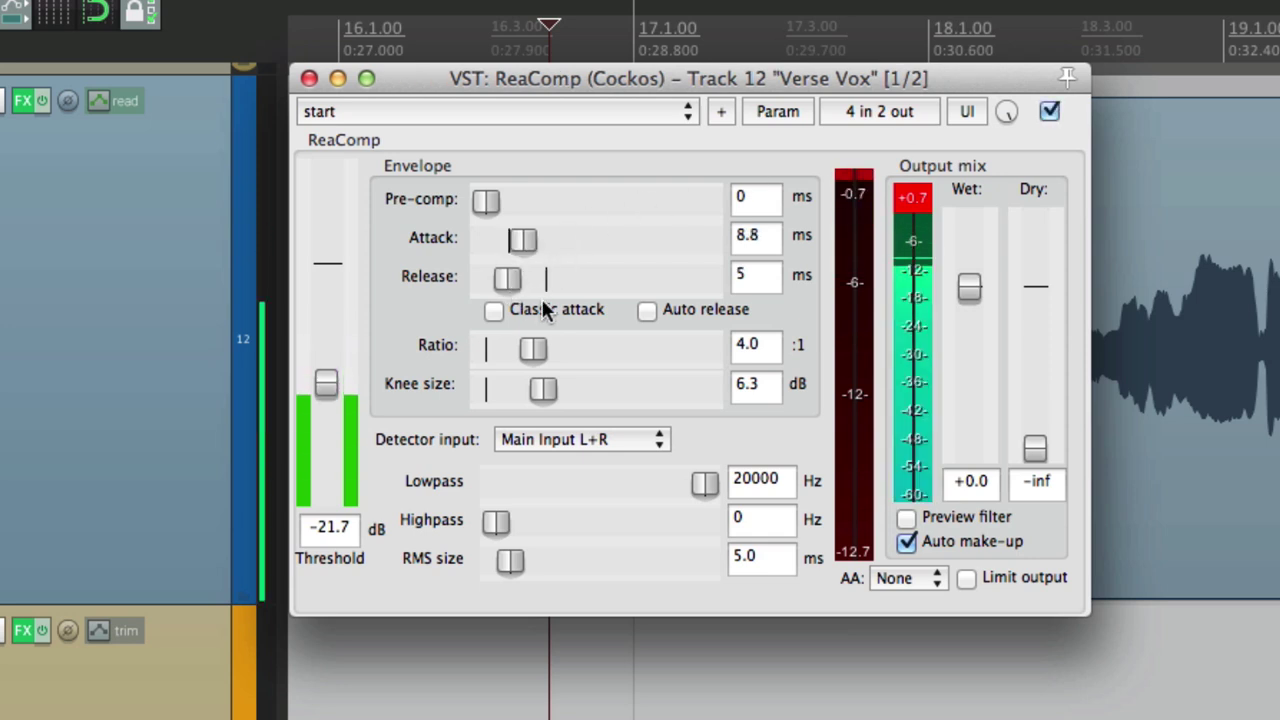